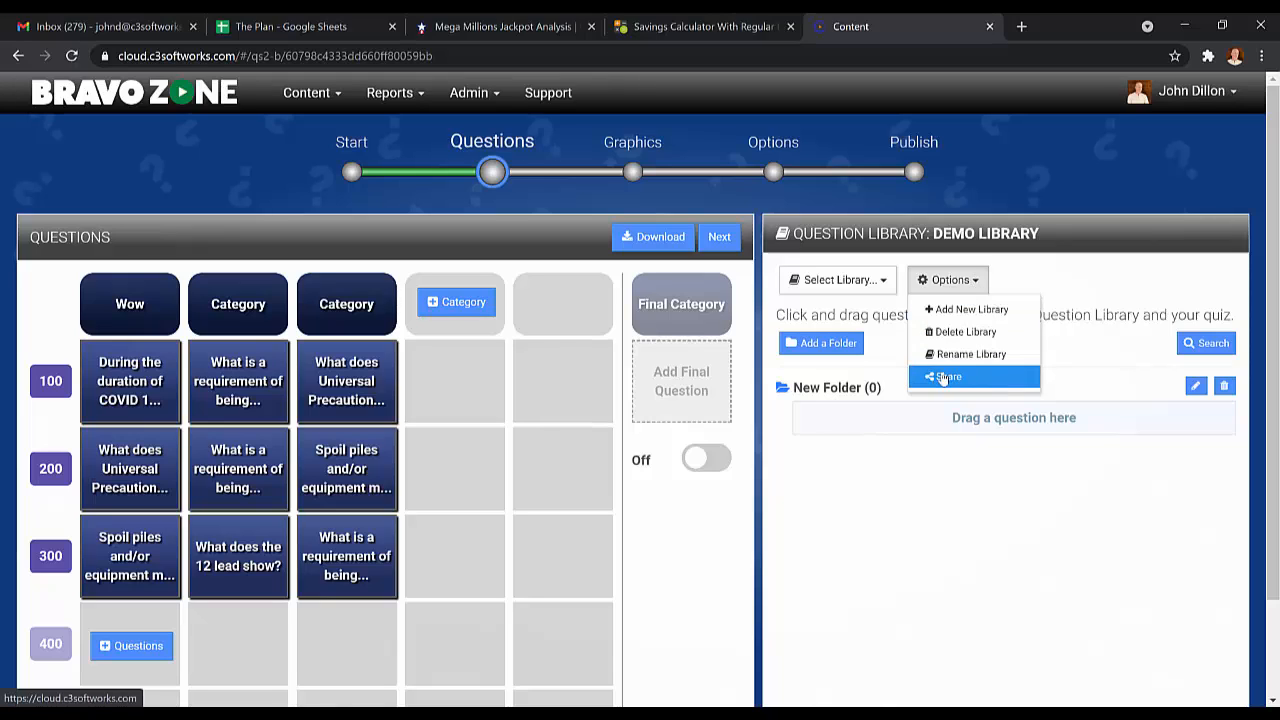
Step: Rename the empty folder in the Demo Library as "My First Folder"
click(1075, 274)
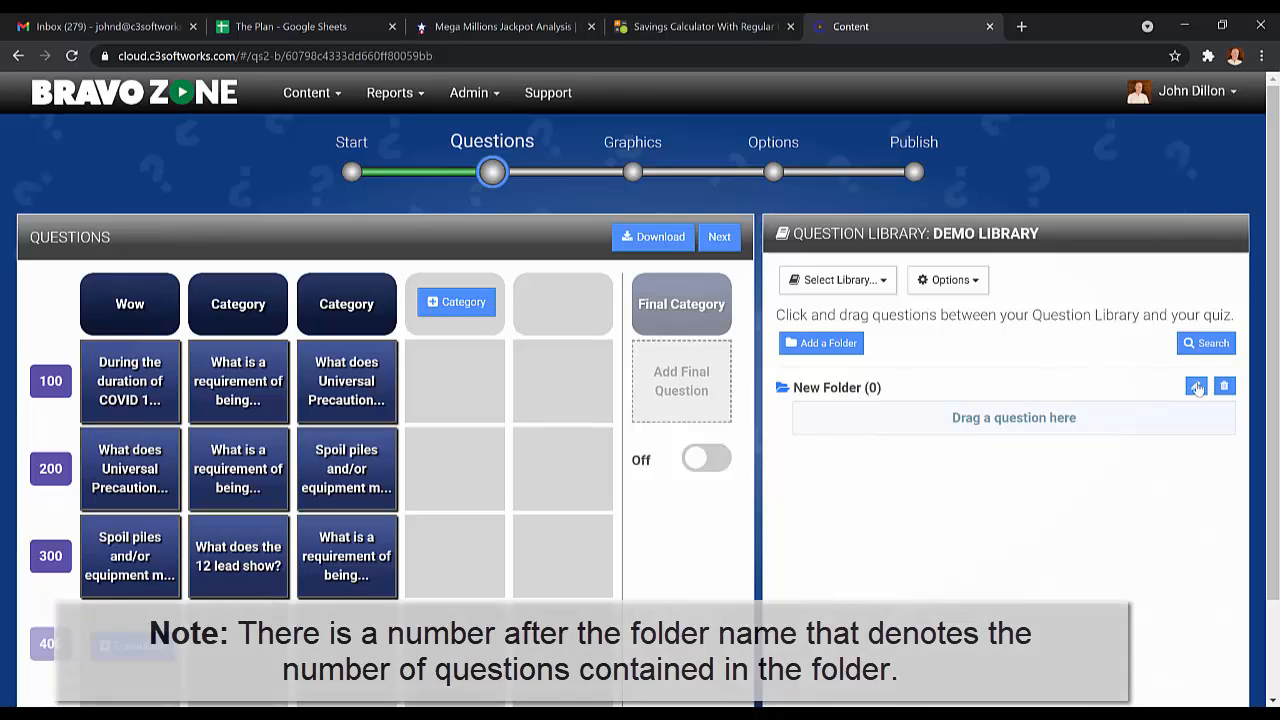
click(1196, 386)
drag(897, 311, 772, 303)
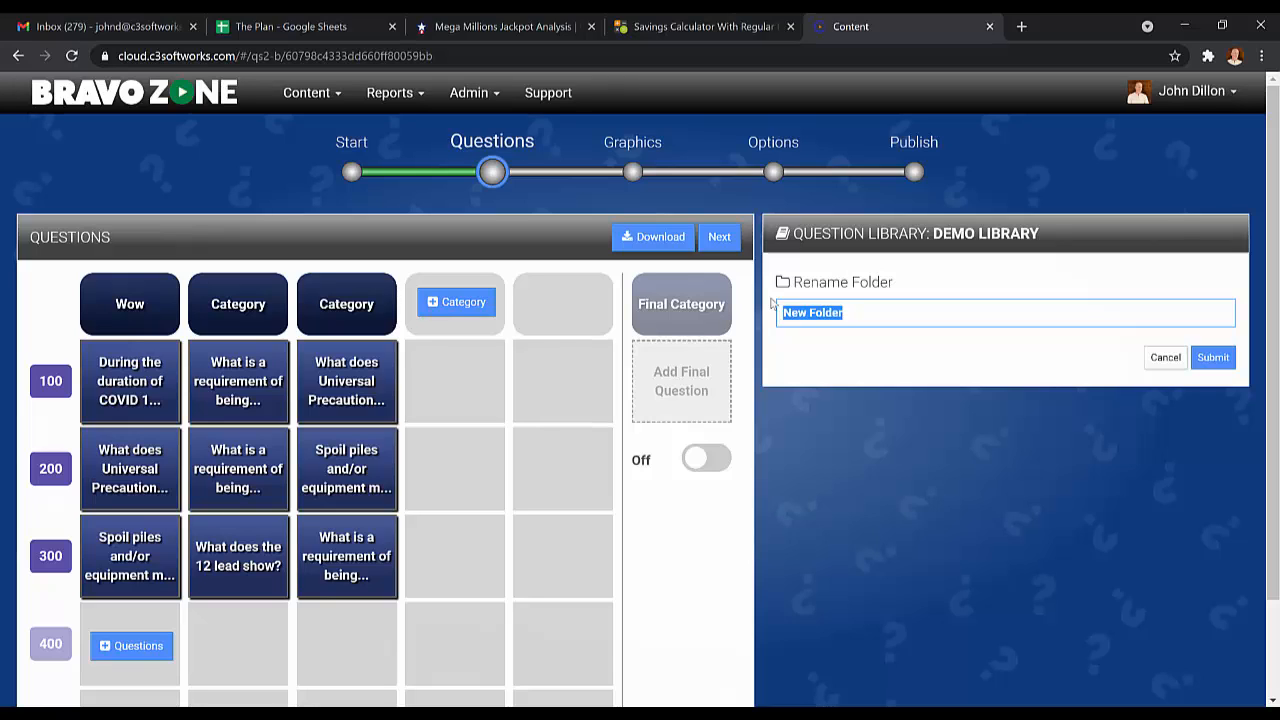
text(My First)
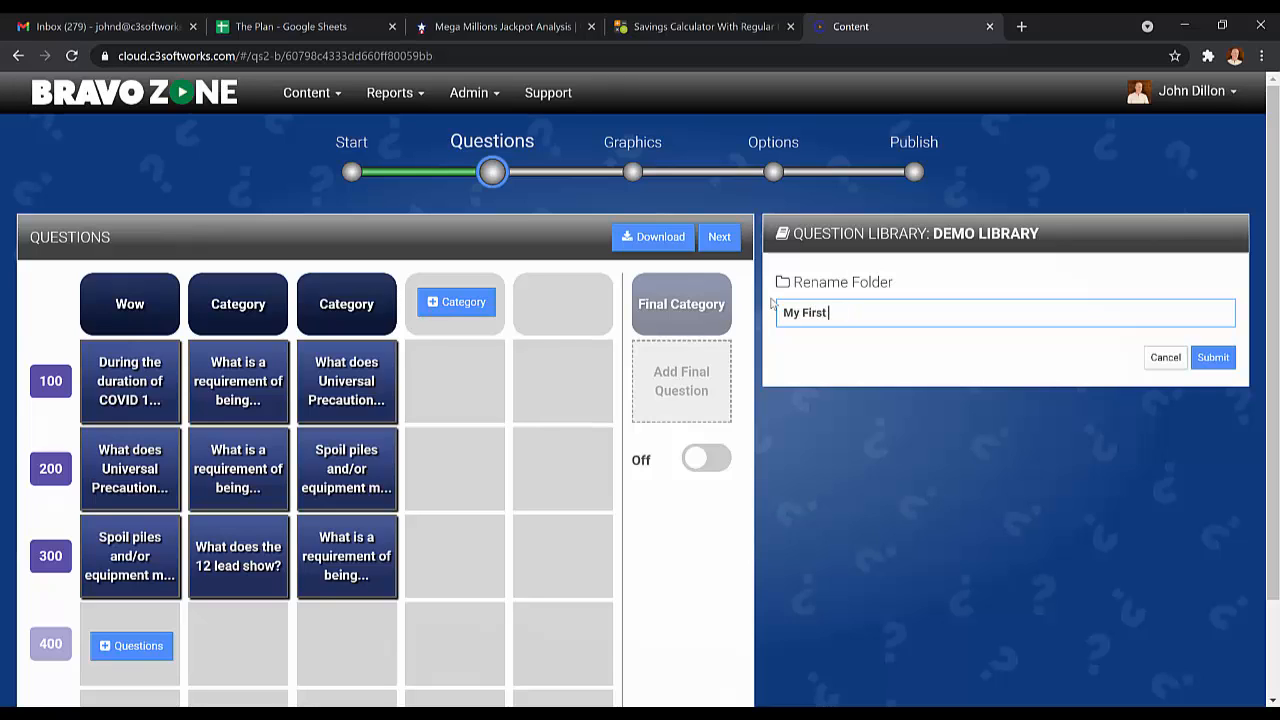
text( Folder)
click(1220, 361)
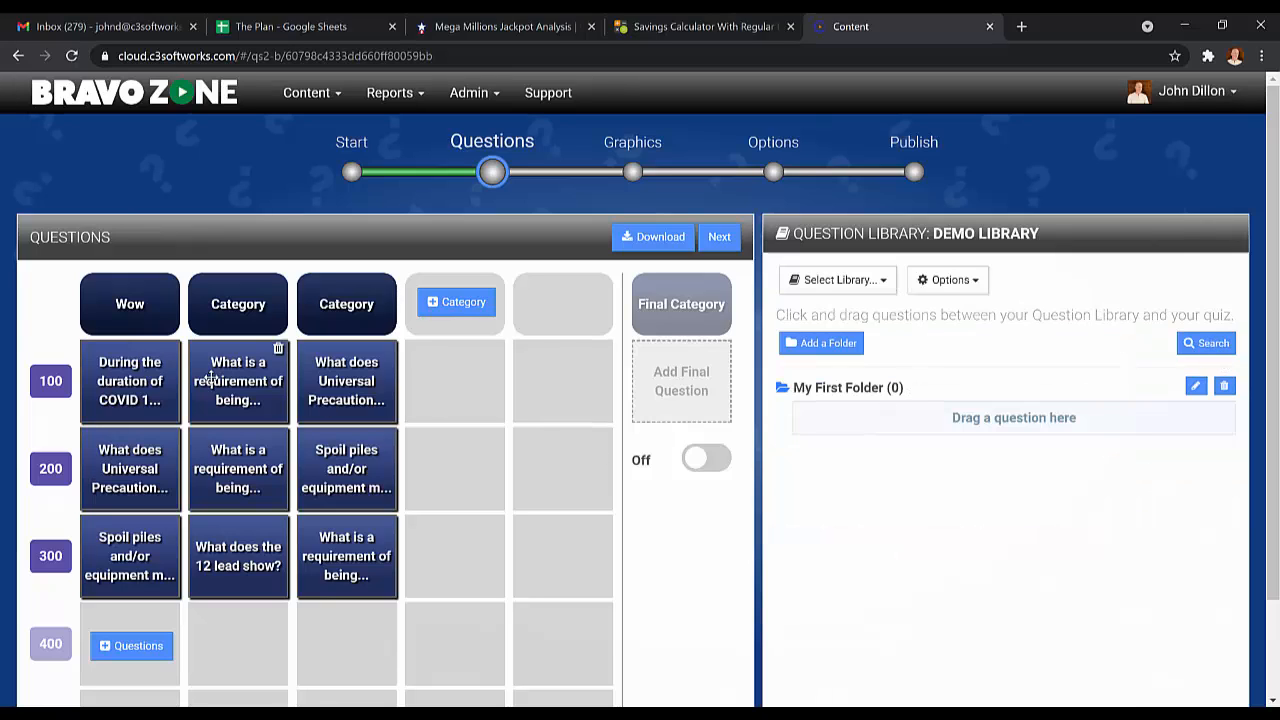
Step: Copy the quiz board's questions into My First Folder, beginning with the three questions in the Wow category
drag(135, 370, 840, 430)
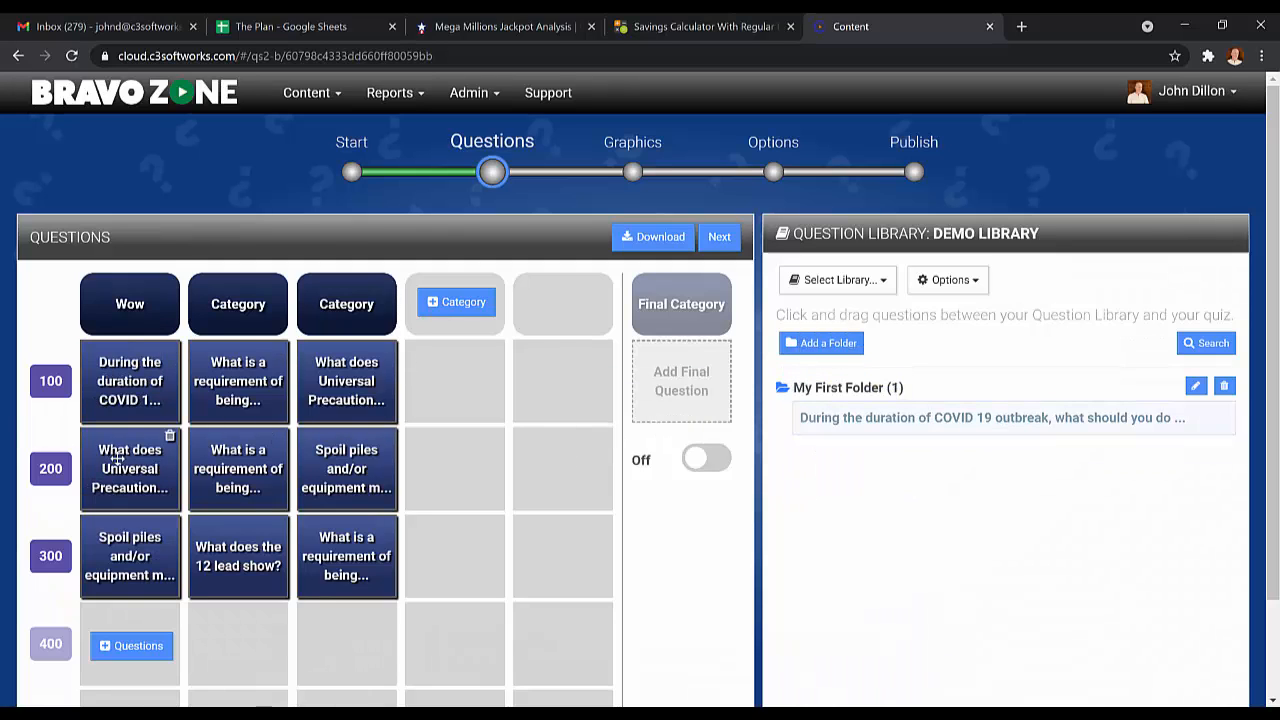
drag(120, 458, 838, 450)
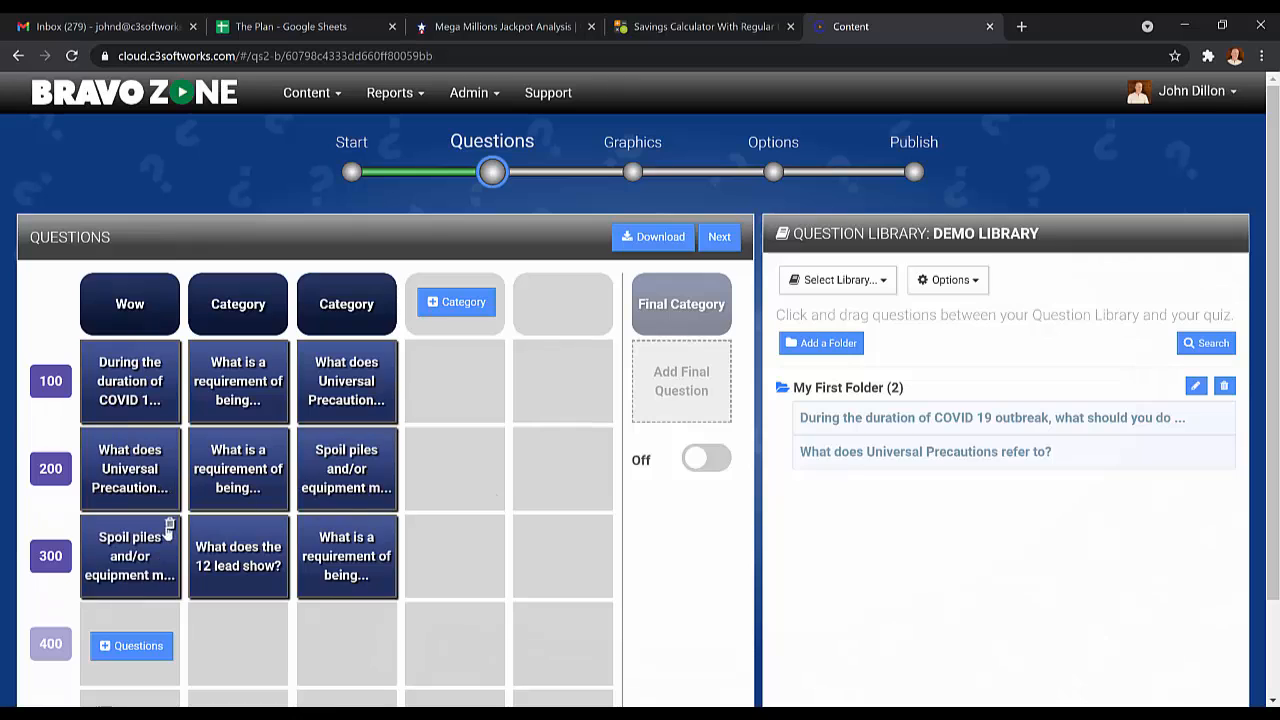
drag(122, 533, 724, 480)
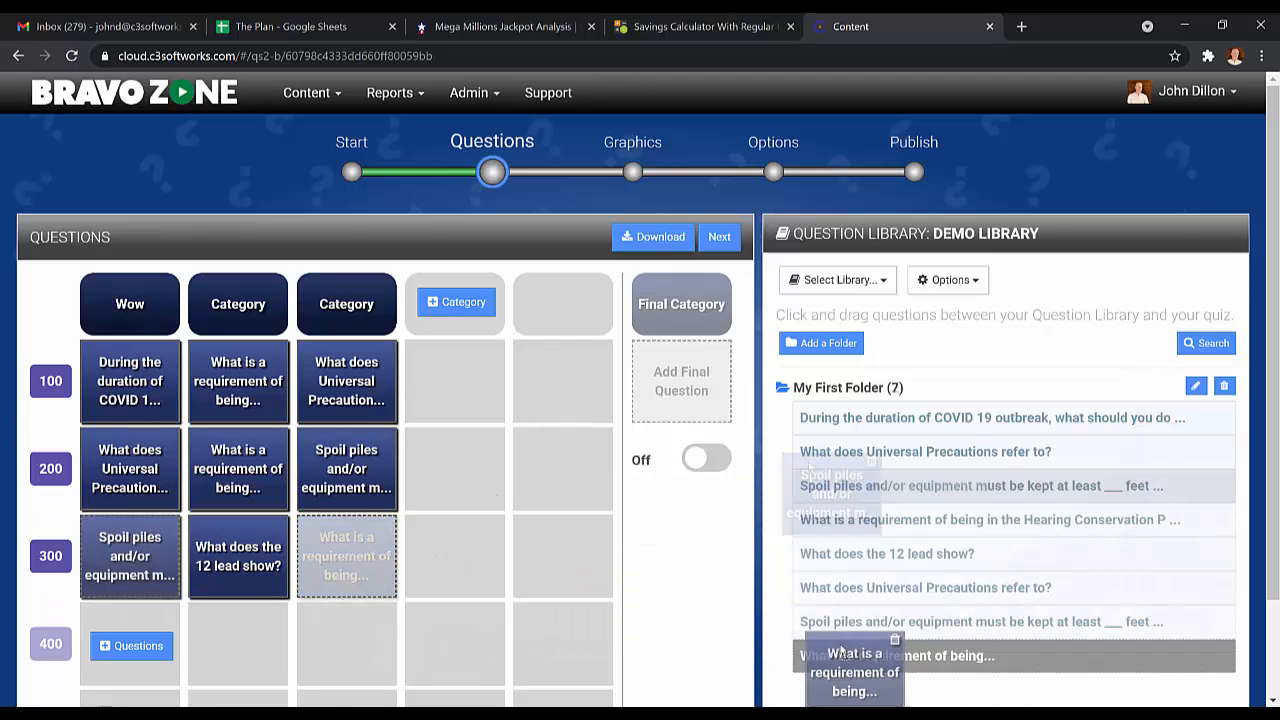
drag(840, 655, 838, 652)
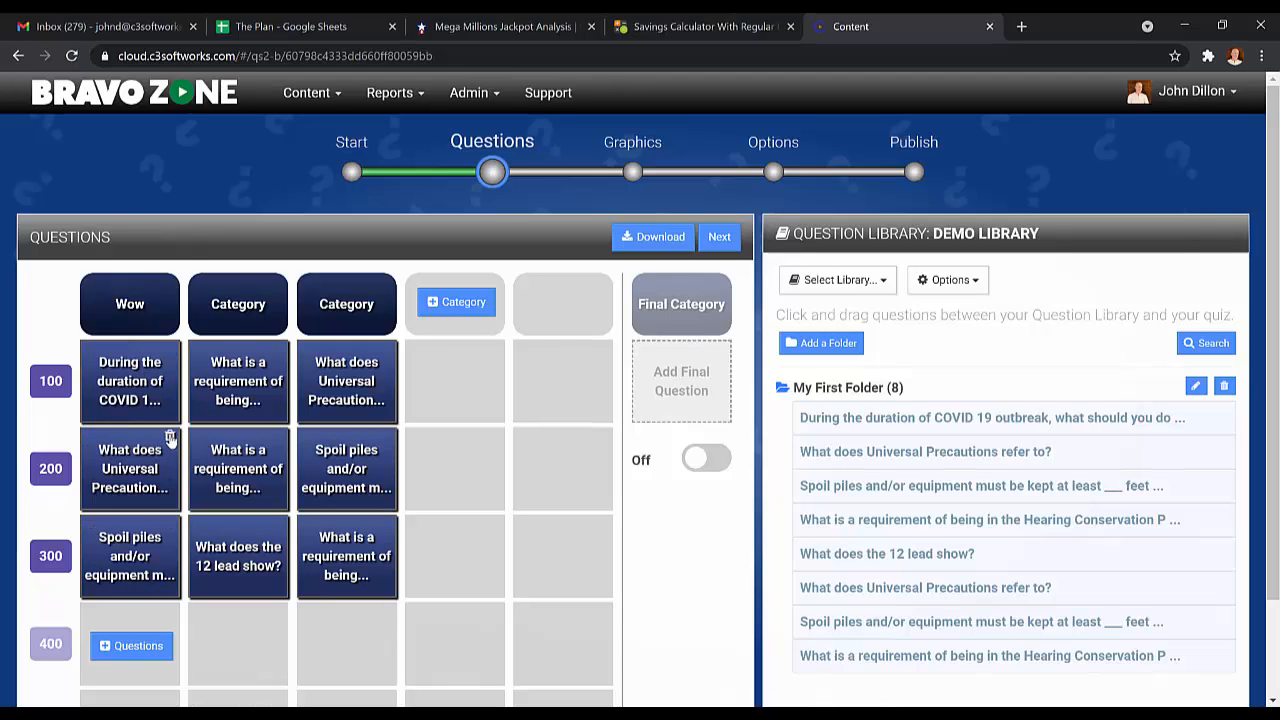
Step: Delete the 200-point question from the Wow category and insert the library question "What does Universal Precautions refer to?" into its 100-point slot
click(170, 440)
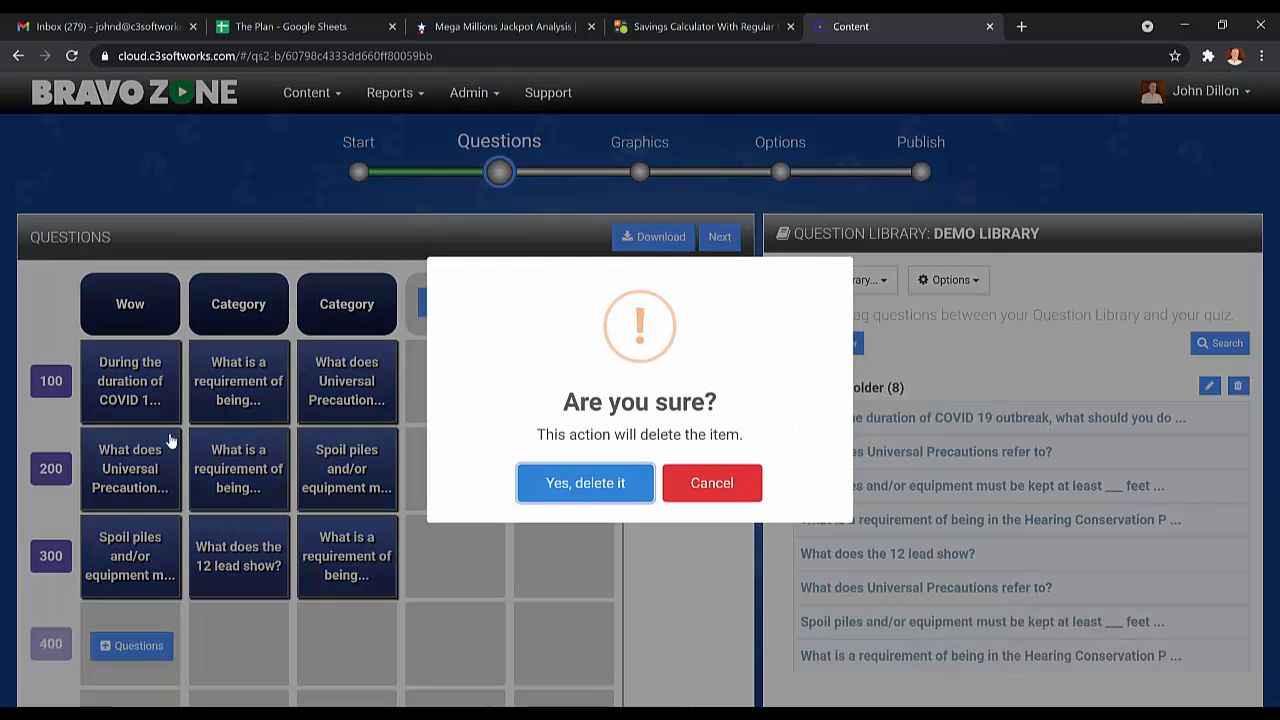
click(528, 497)
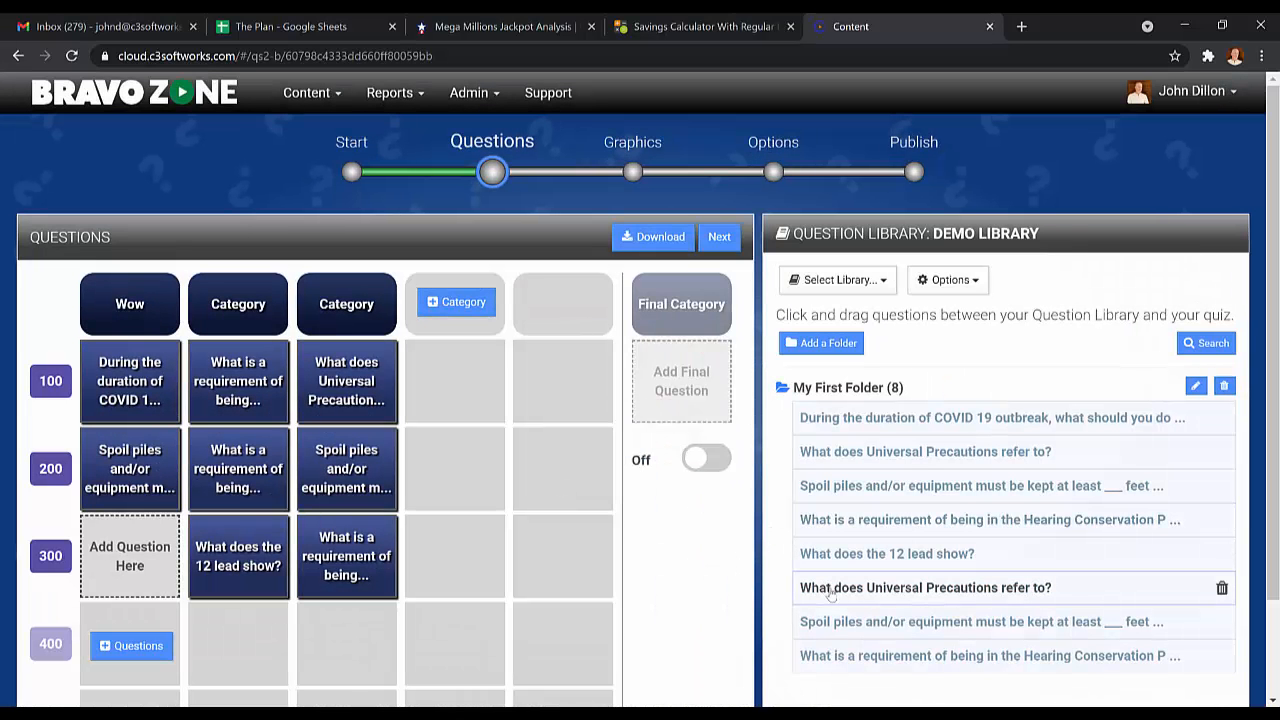
drag(823, 587, 112, 365)
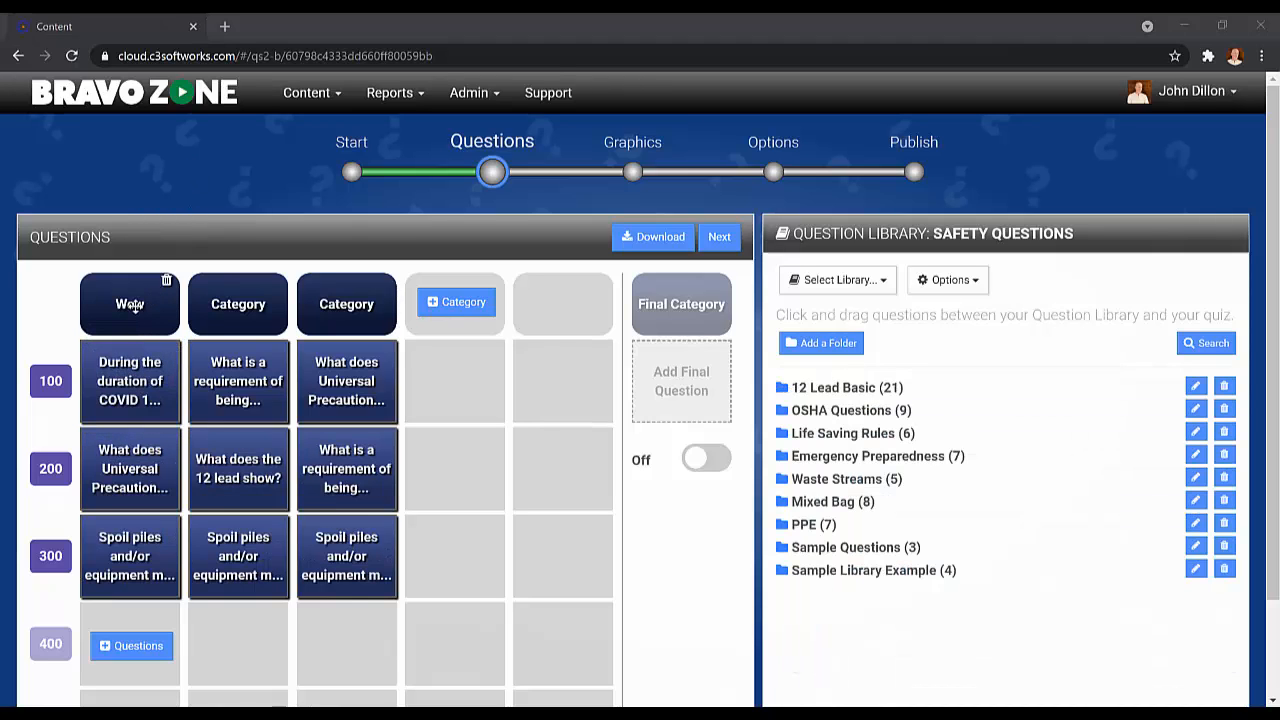
Step: Rearrange the quiz board's categories by moving Wow one column later and the third category one column earlier
drag(142, 302, 210, 298)
drag(312, 305, 183, 298)
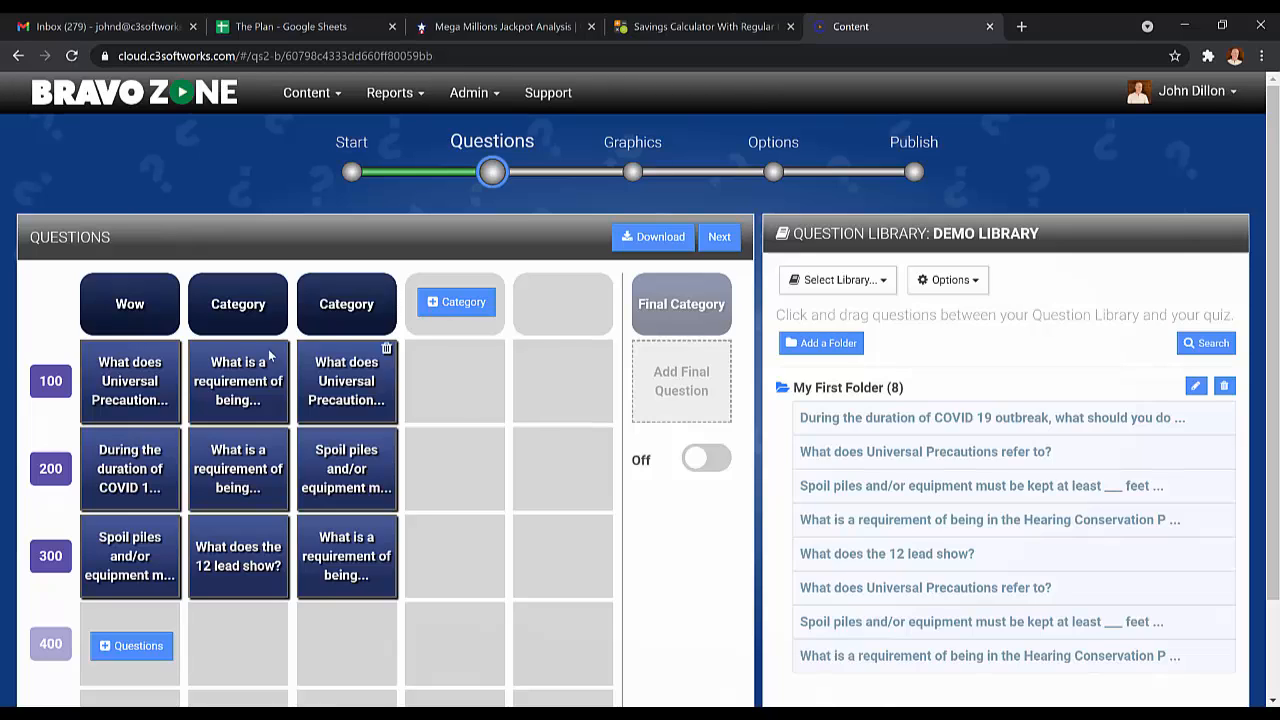
Step: Delete the second category's 200-point question and move the third category's "Spoil piles" question into the freed 300-point slot
mouse_move(156, 371)
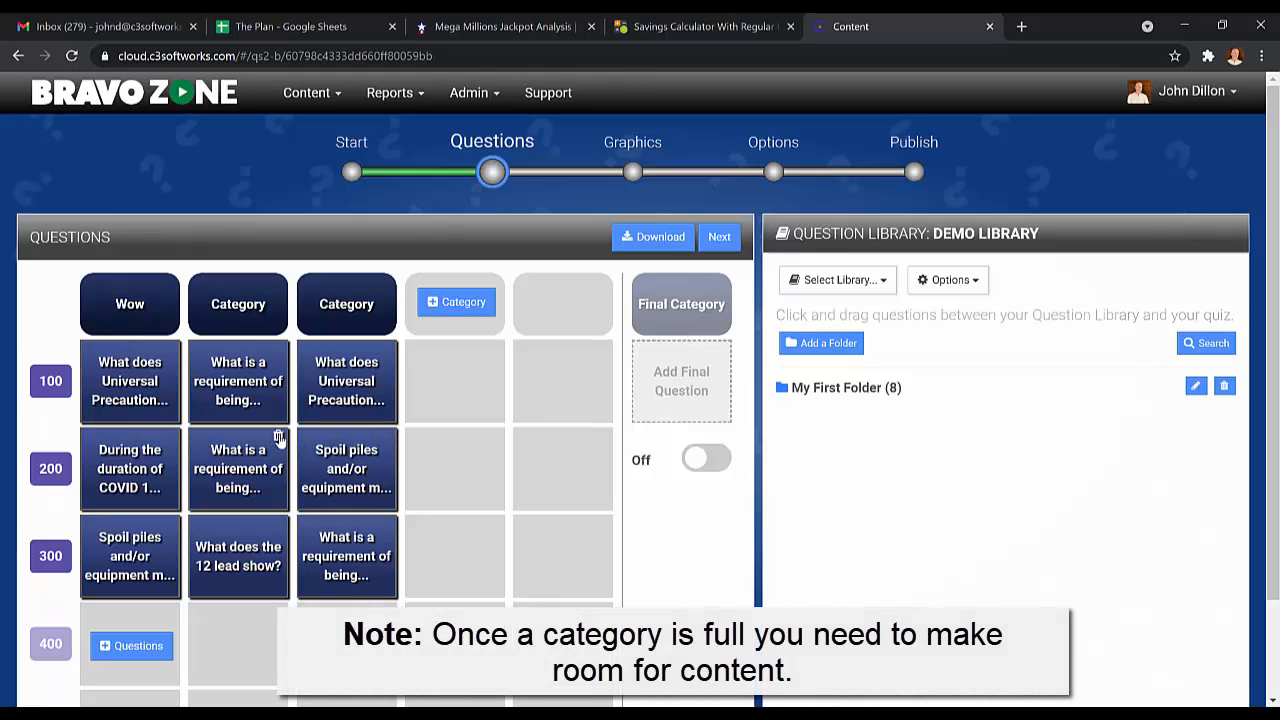
click(279, 438)
click(560, 482)
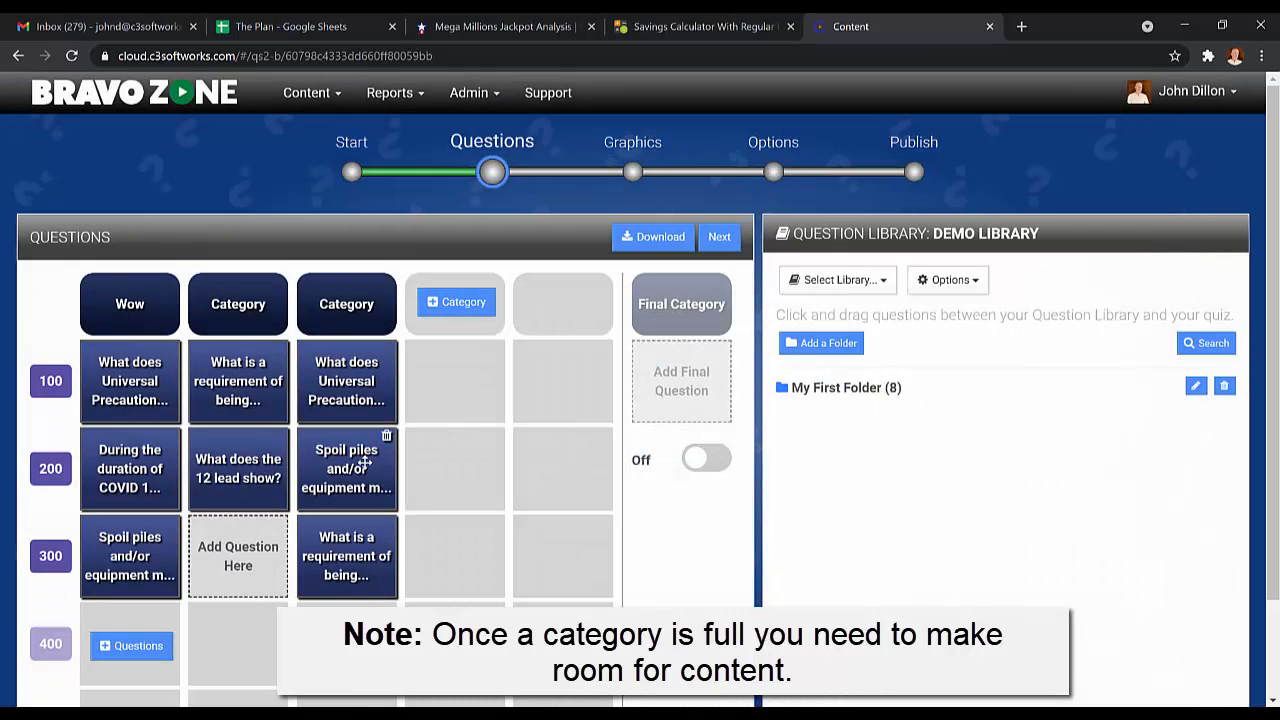
drag(320, 490, 228, 572)
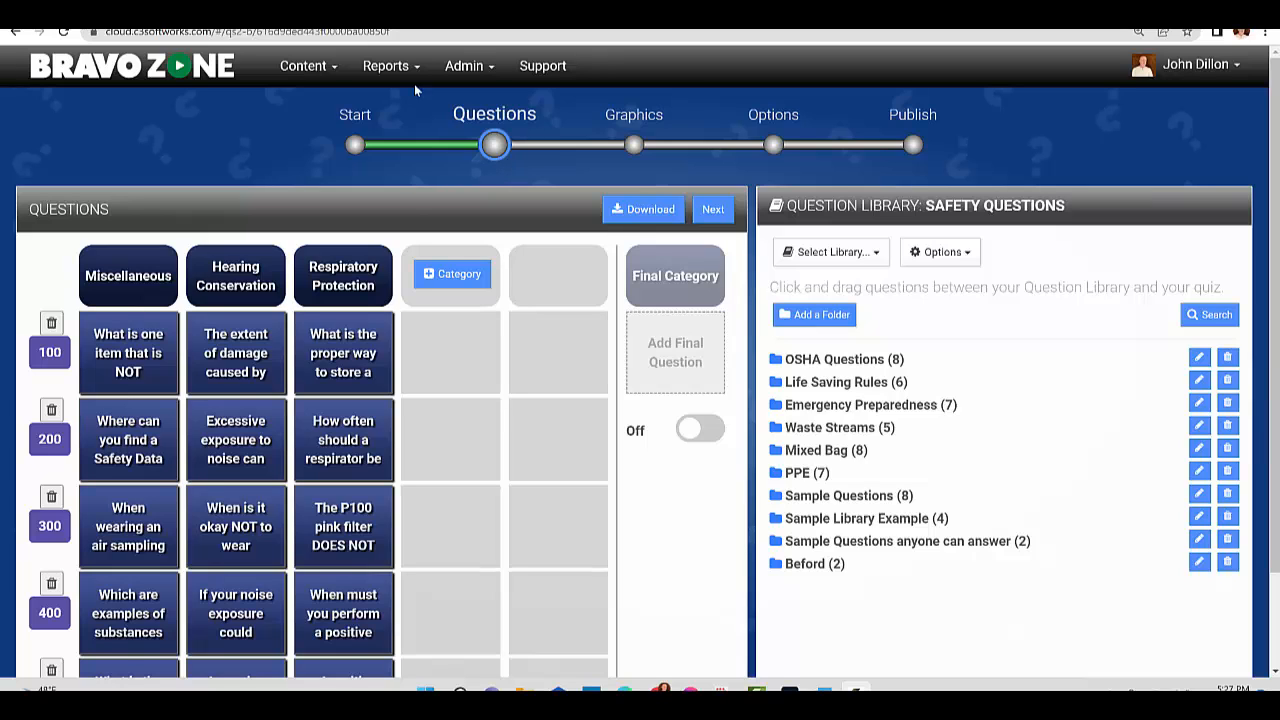
Step: Find the TALLY game "Play the Odds - SE Webinars Copy" on page 2 of My Content and open it for editing
click(312, 65)
click(337, 130)
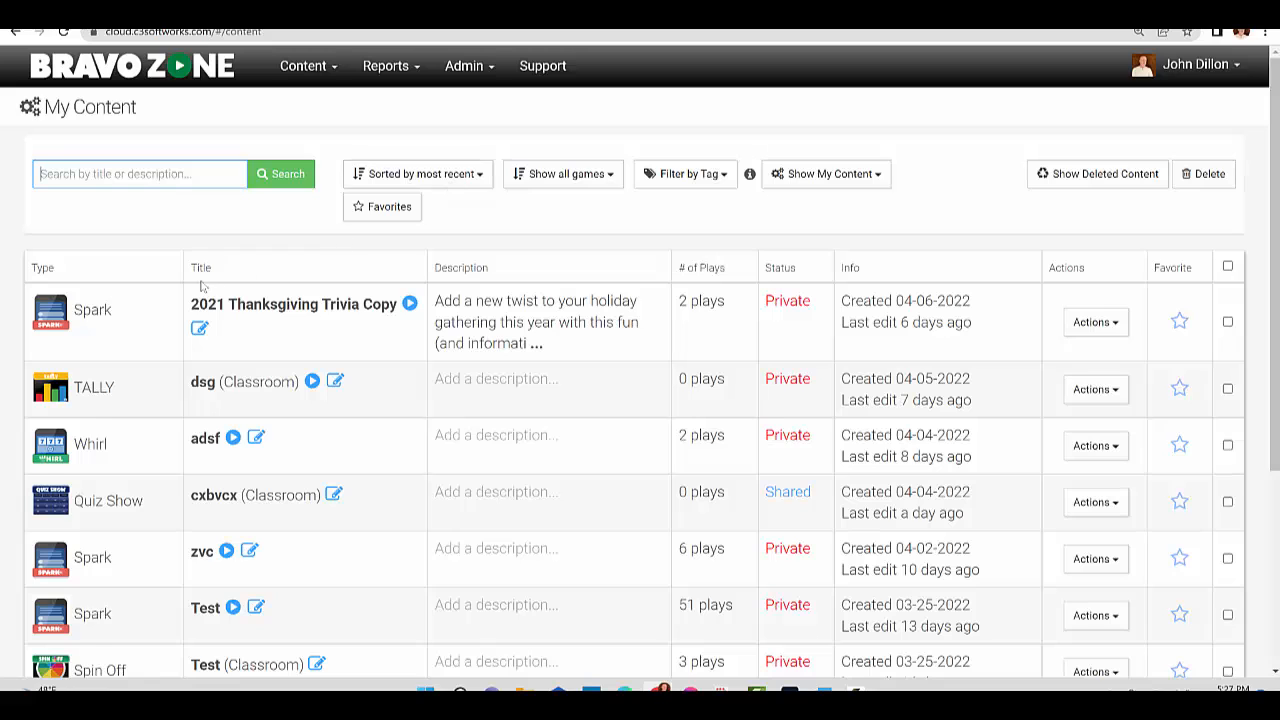
scroll(187, 246, down, 1)
scroll(120, 357, down, 3)
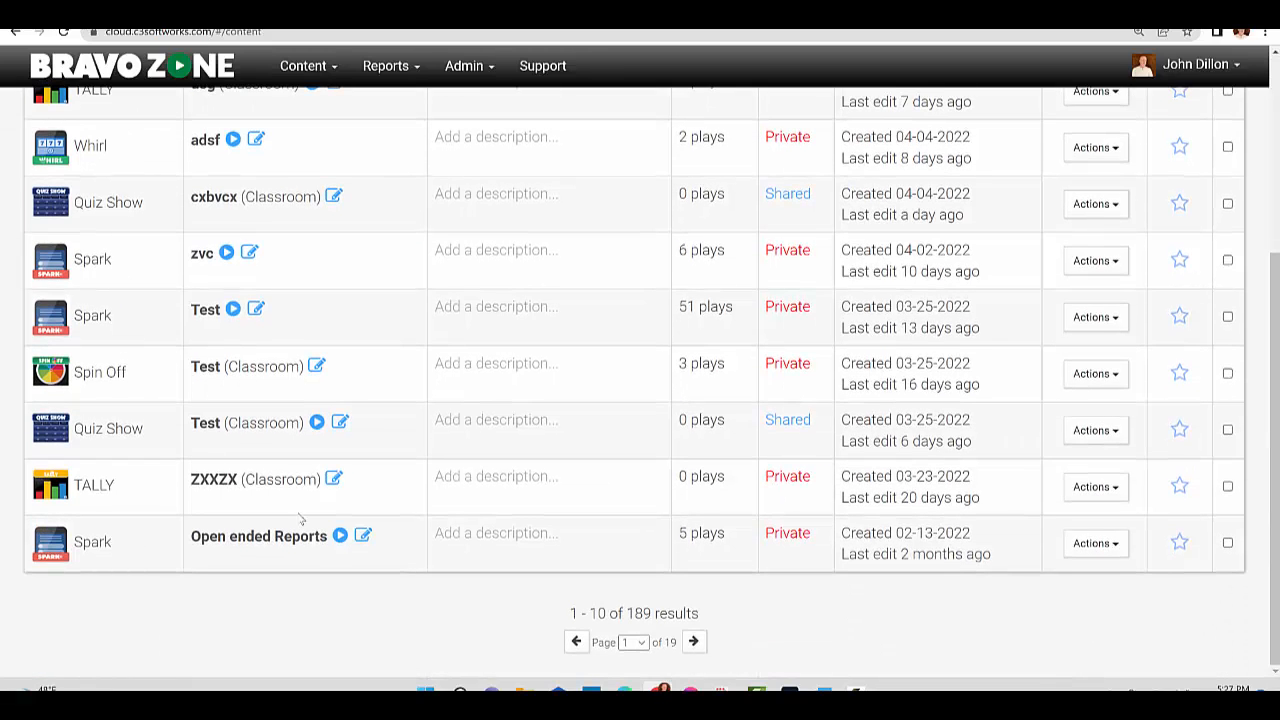
click(693, 641)
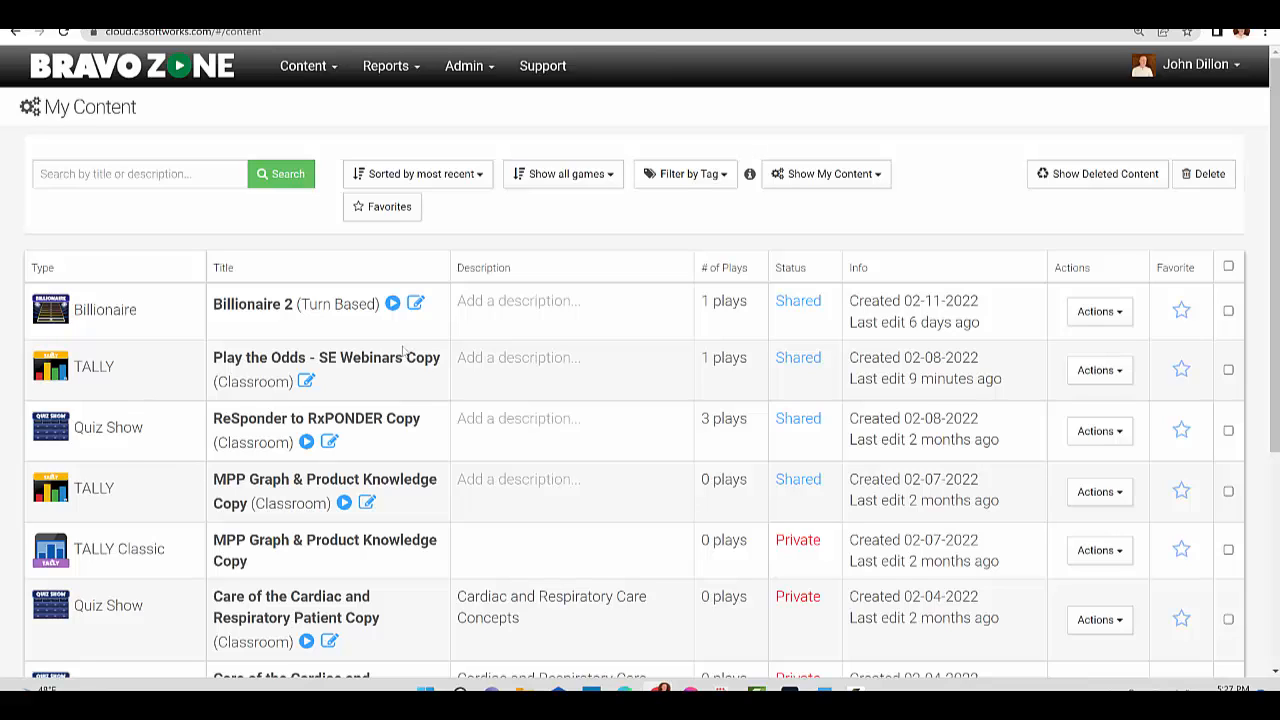
click(1122, 372)
click(920, 420)
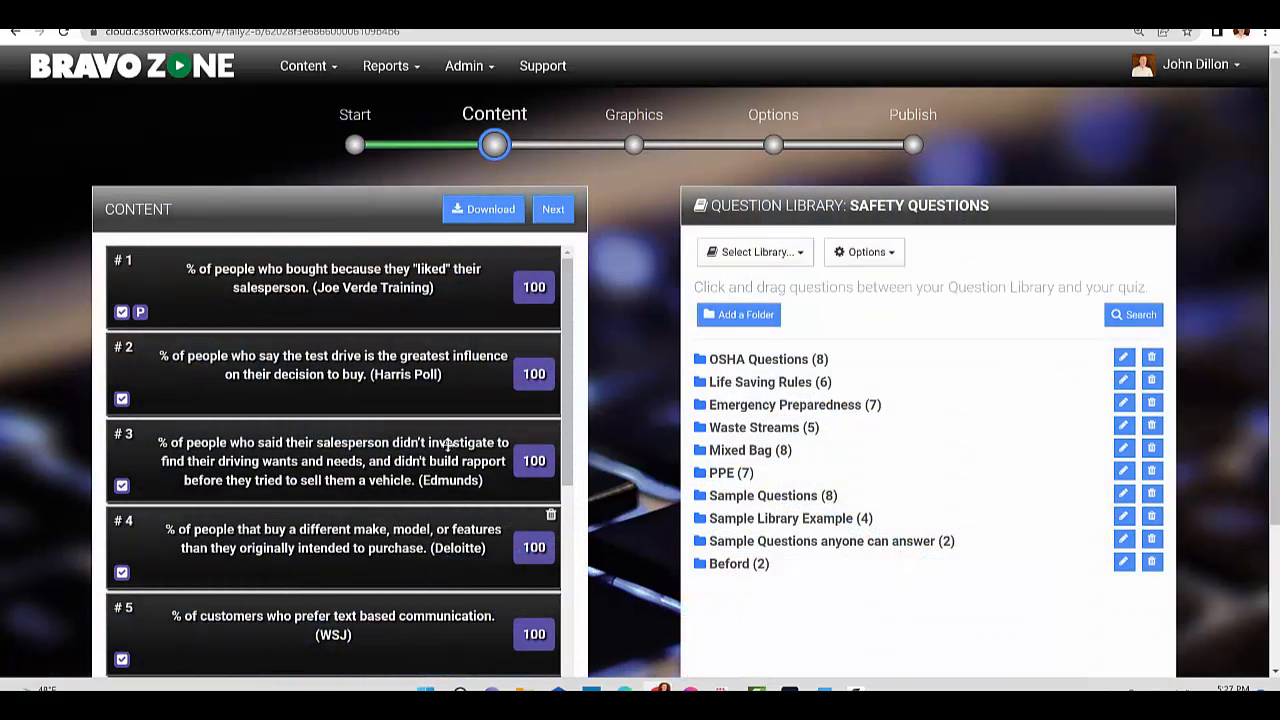
Step: Add "This is a true statement. Pick true to get correct." from the "Sample Questions anyone can answer" folder after question 10
scroll(413, 298, down, 2)
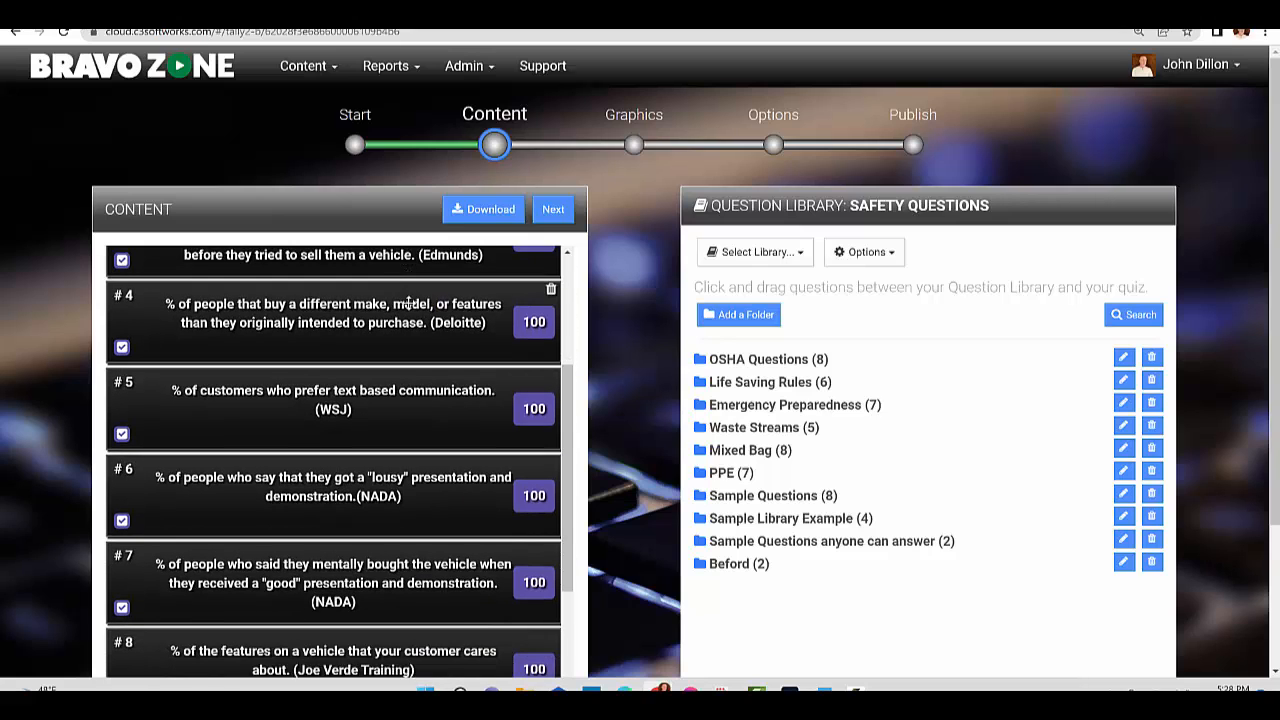
scroll(408, 303, down, 2)
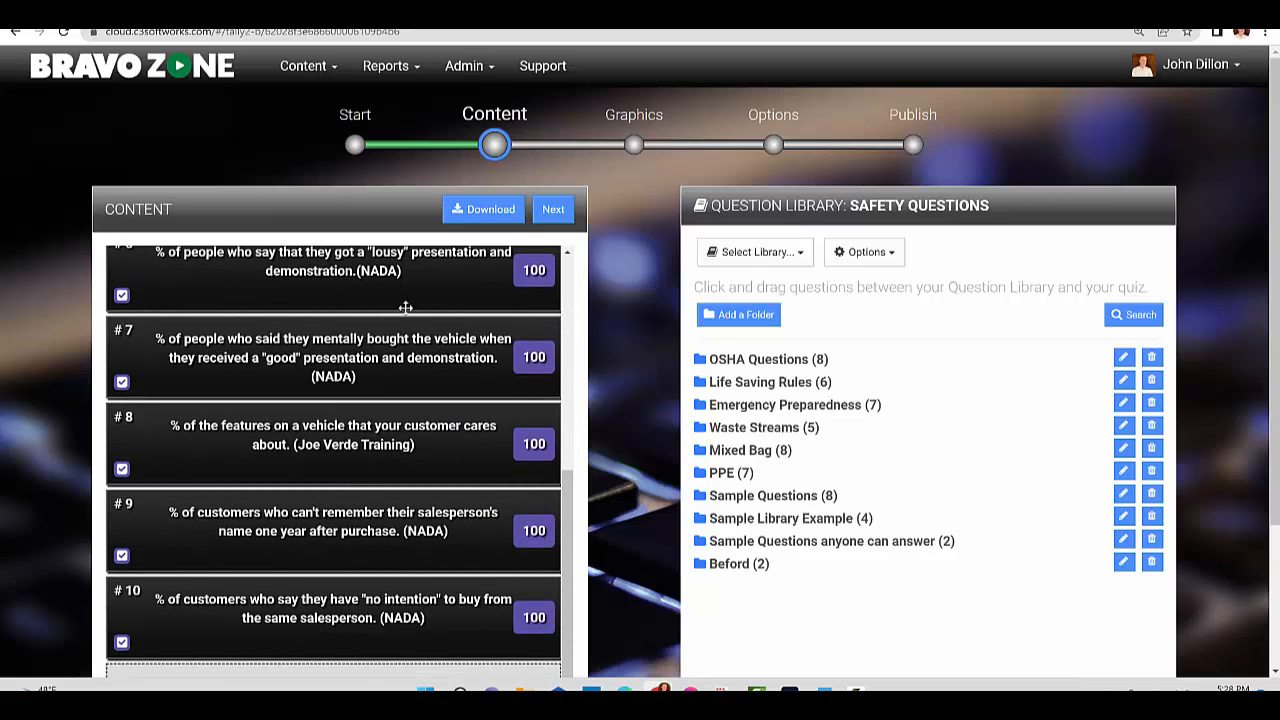
scroll(405, 307, down, 1)
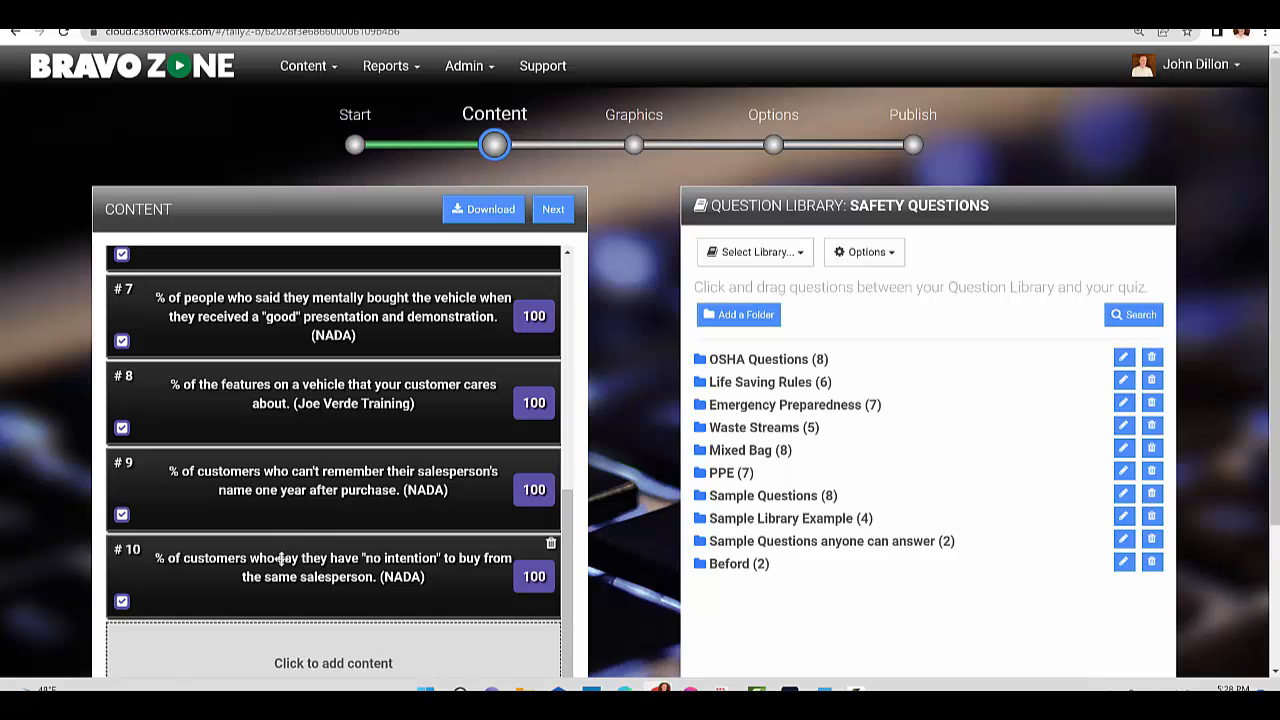
mouse_move(283, 559)
mouse_down()
mouse_move(285, 393)
mouse_move(281, 625)
mouse_move(292, 580)
mouse_up()
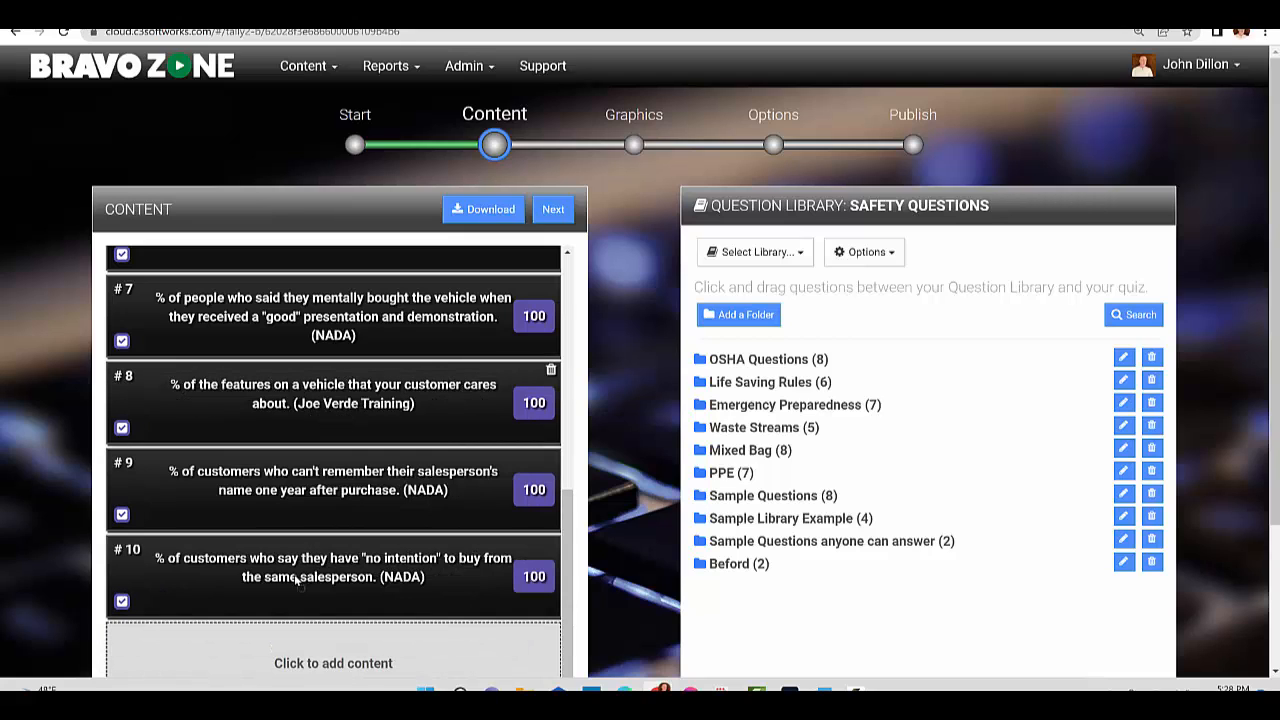
click(820, 541)
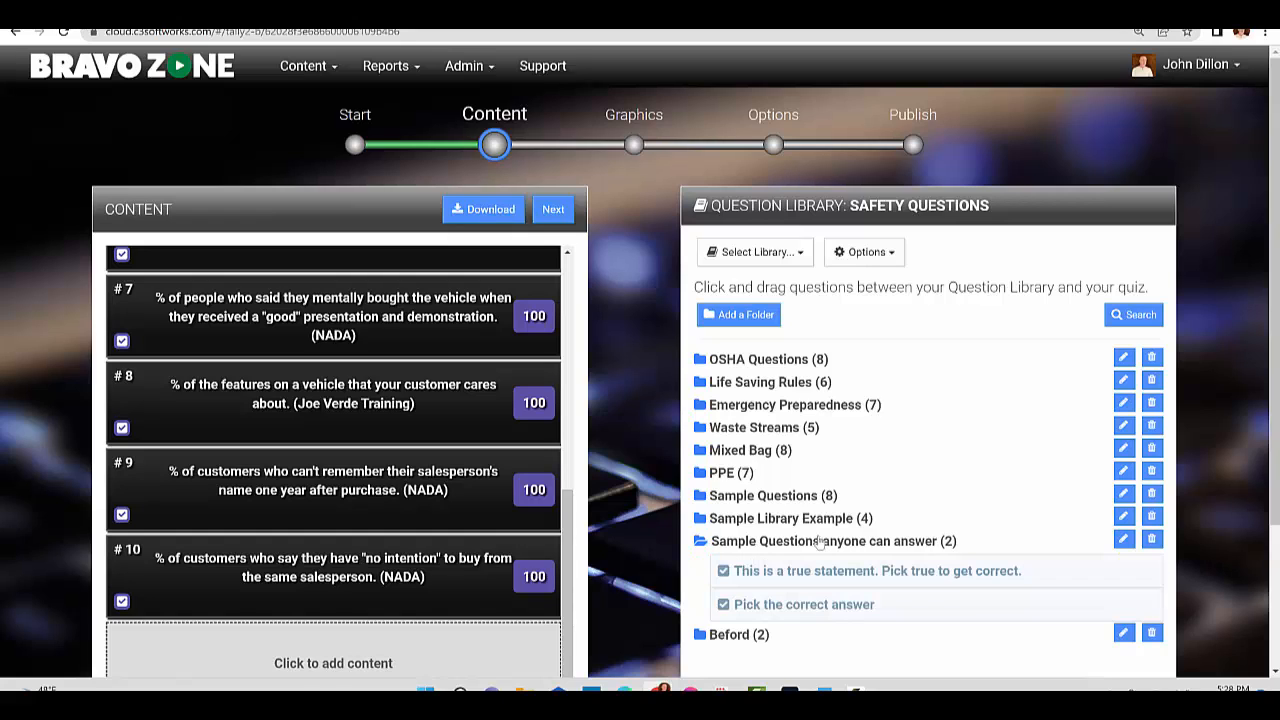
drag(793, 572, 282, 656)
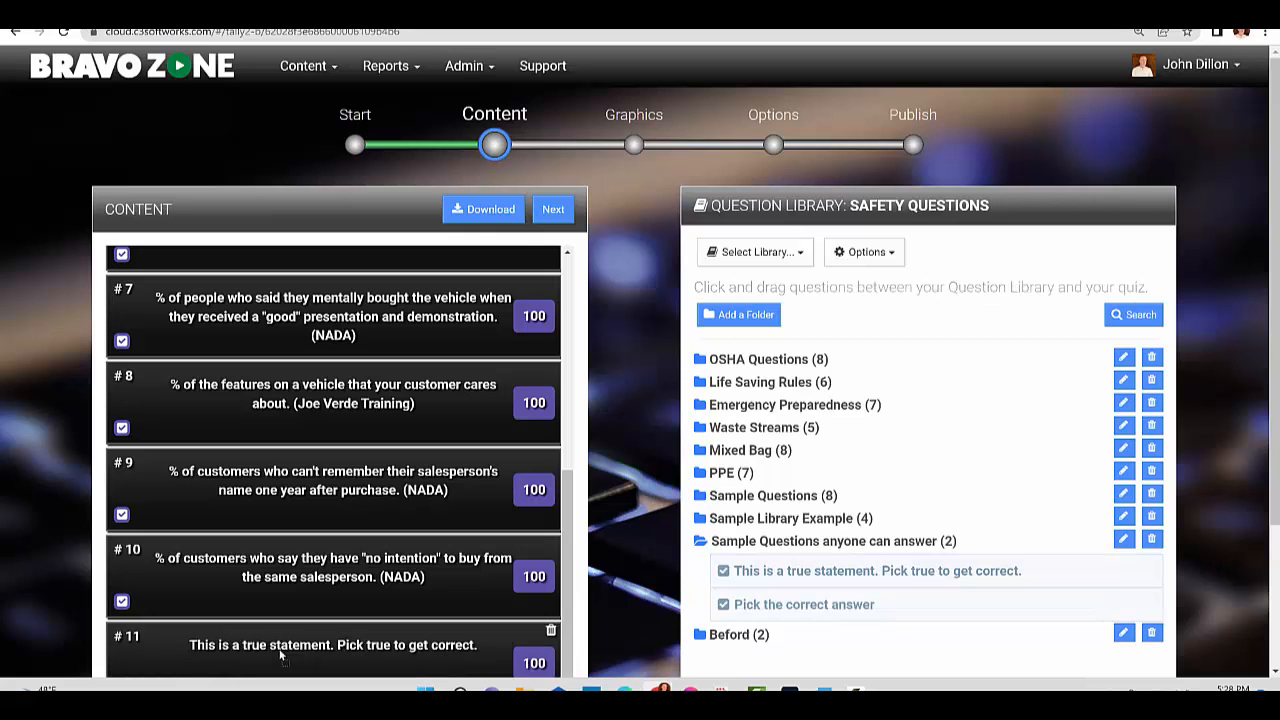
Step: Set the answer of question 11 to False and save the edited question
click(278, 649)
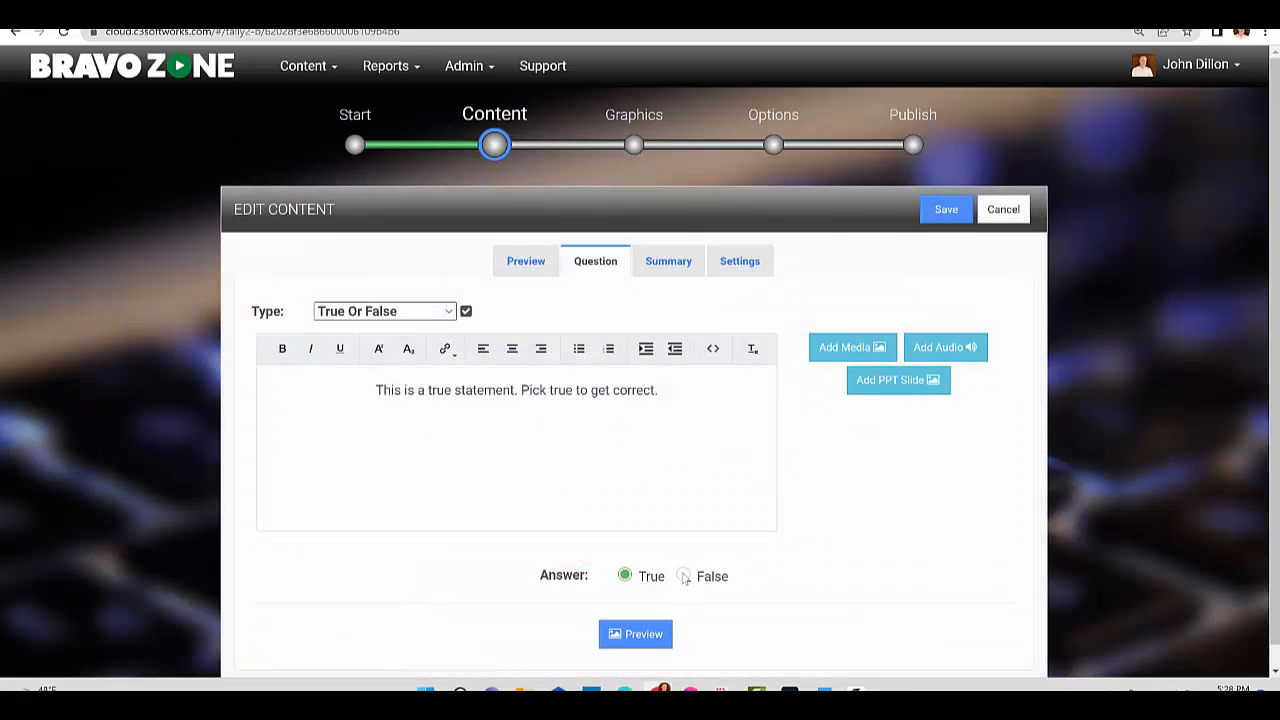
click(684, 577)
click(957, 212)
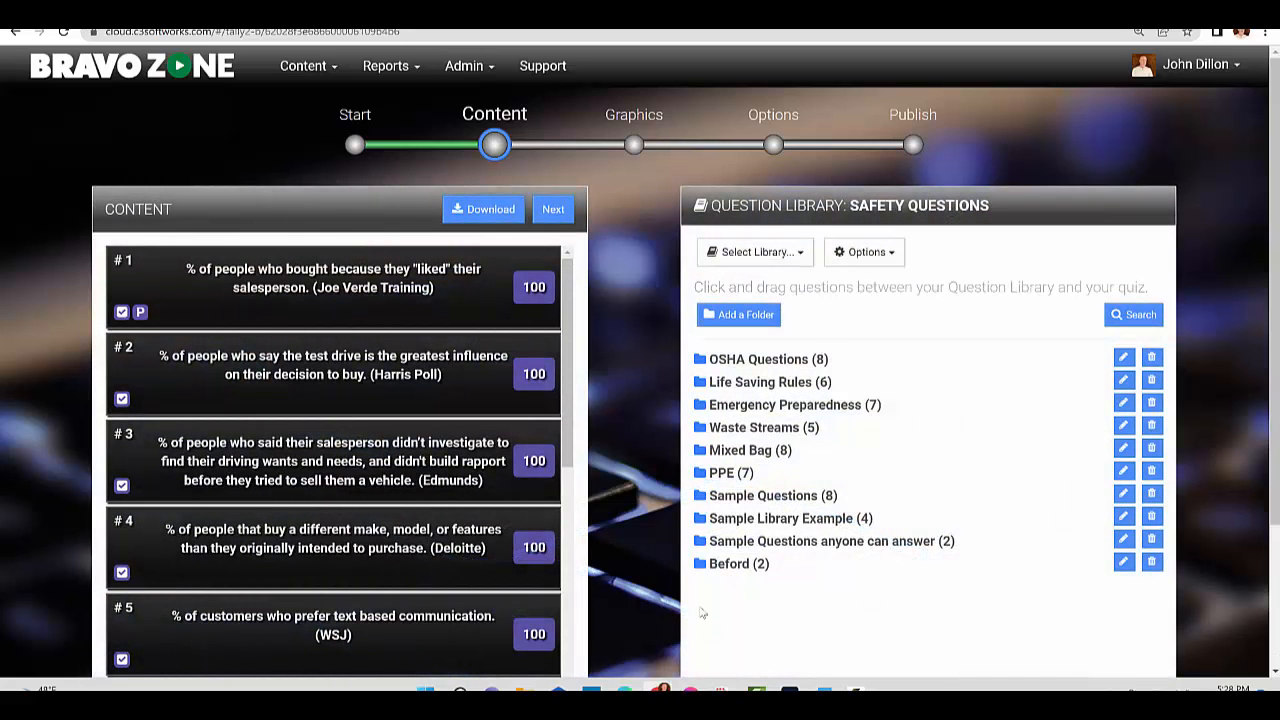
Step: Check the contents of the Sample Questions folder, collapse it, and open the separate Question Library page
click(784, 497)
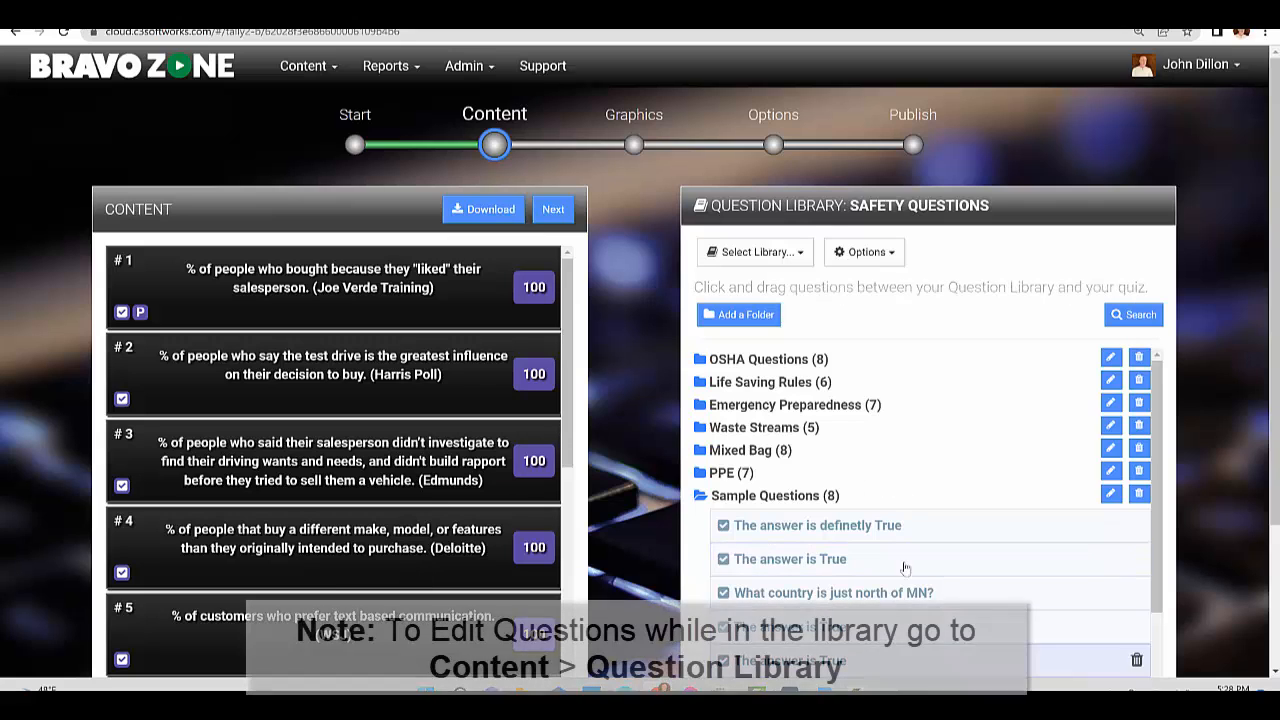
click(757, 497)
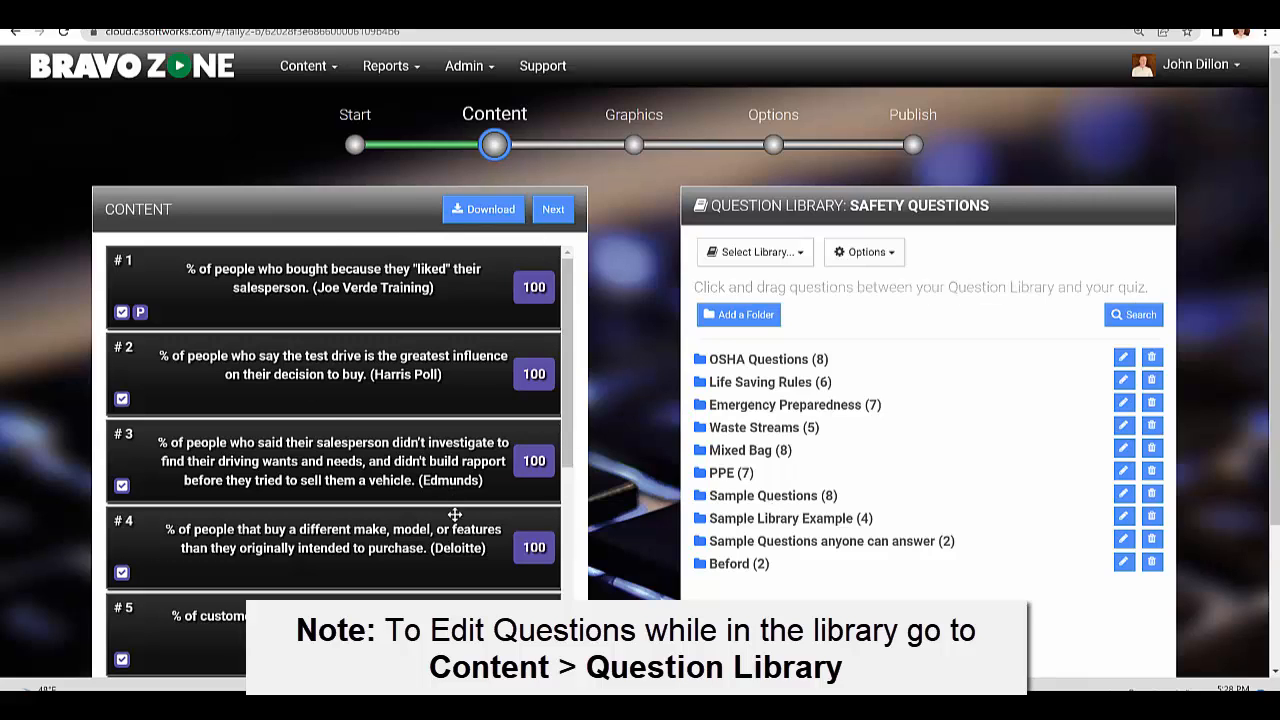
click(303, 66)
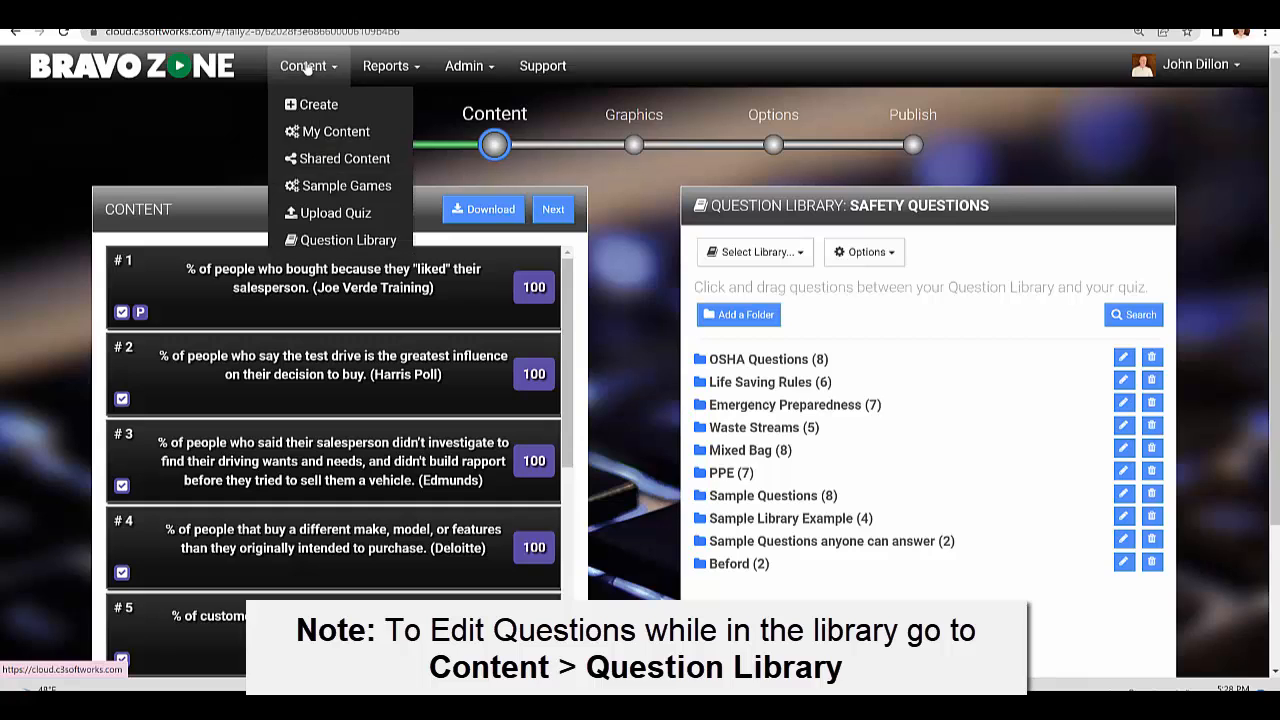
click(350, 241)
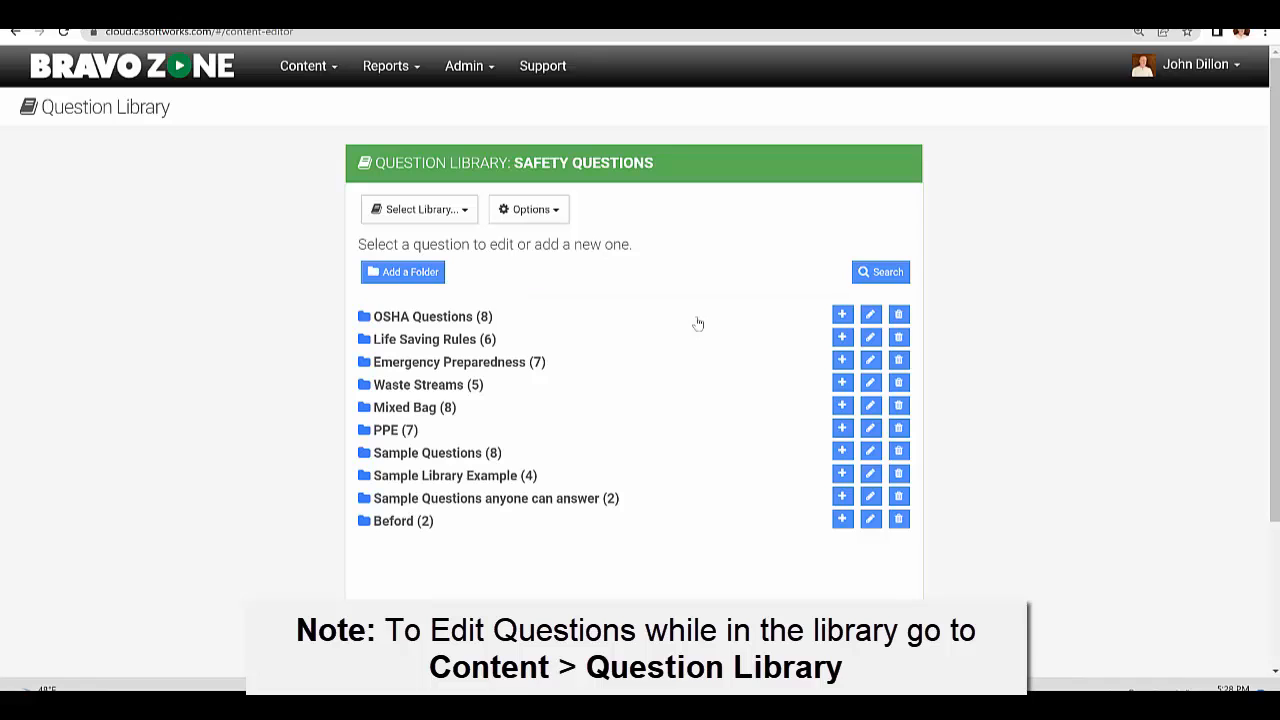
Step: Look over the list of available libraries and the blank new-question form for the OSHA Questions folder, saving nothing
click(462, 212)
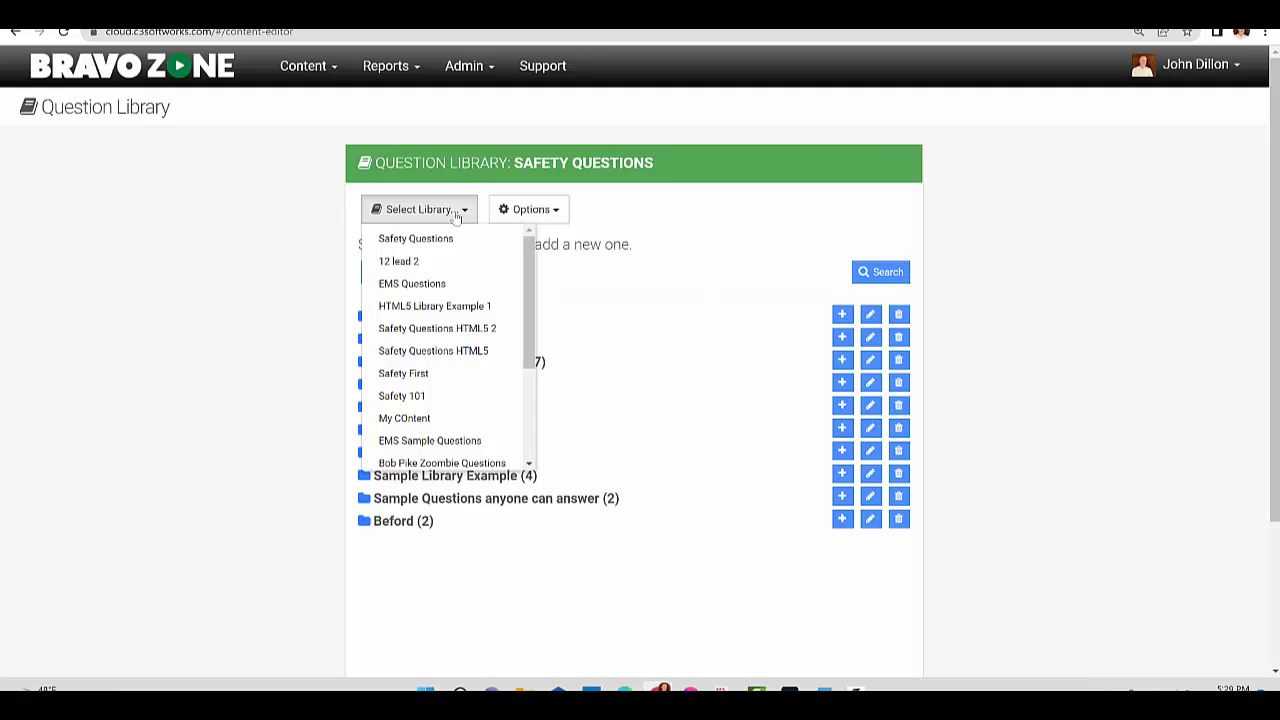
click(758, 266)
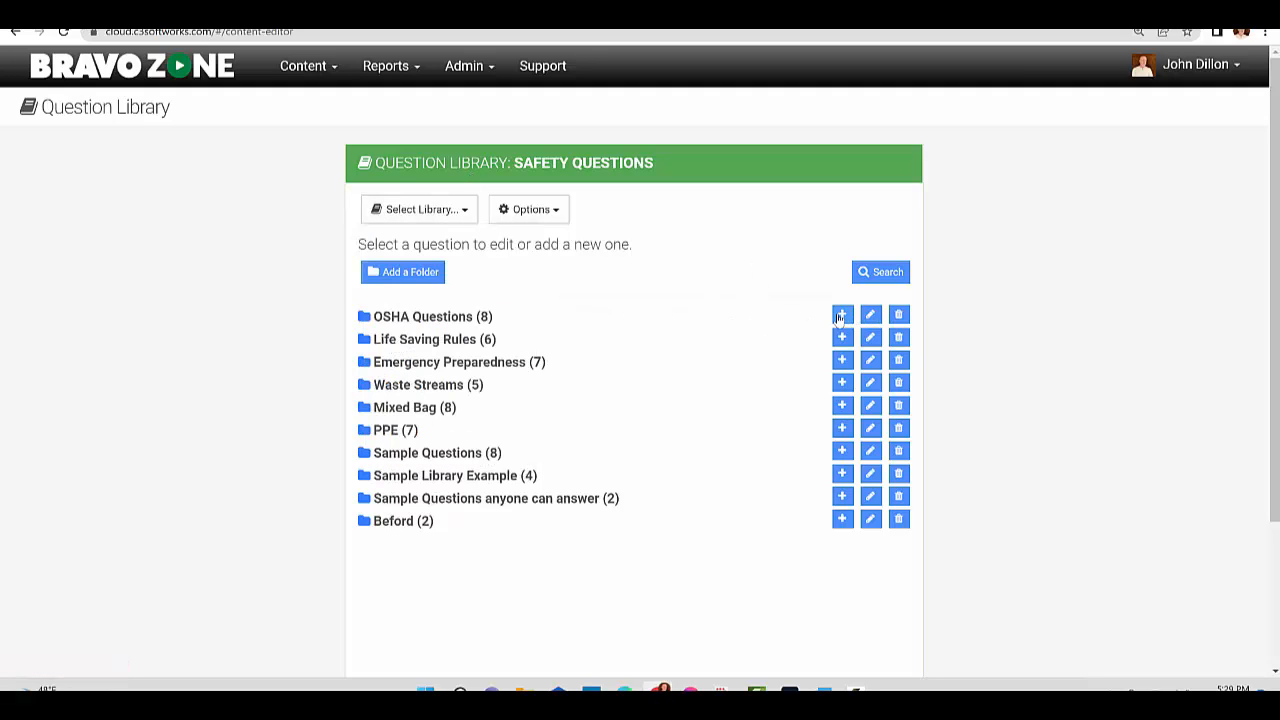
click(843, 317)
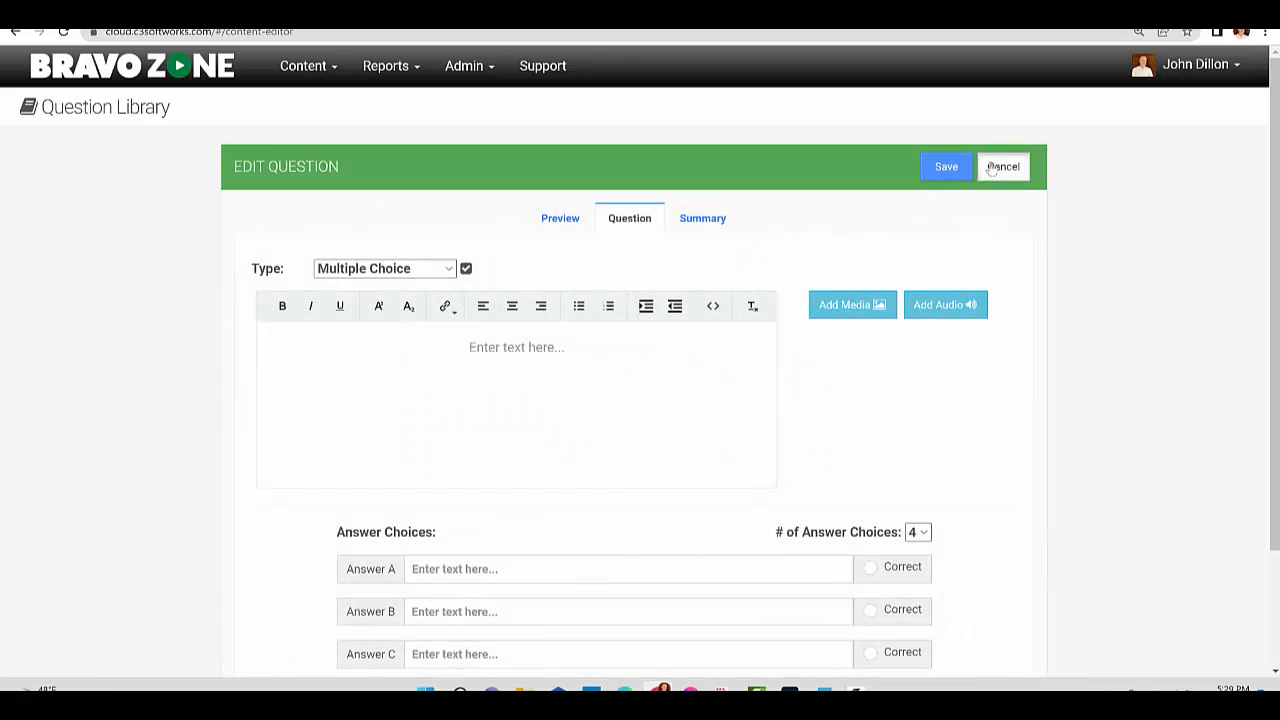
click(1003, 167)
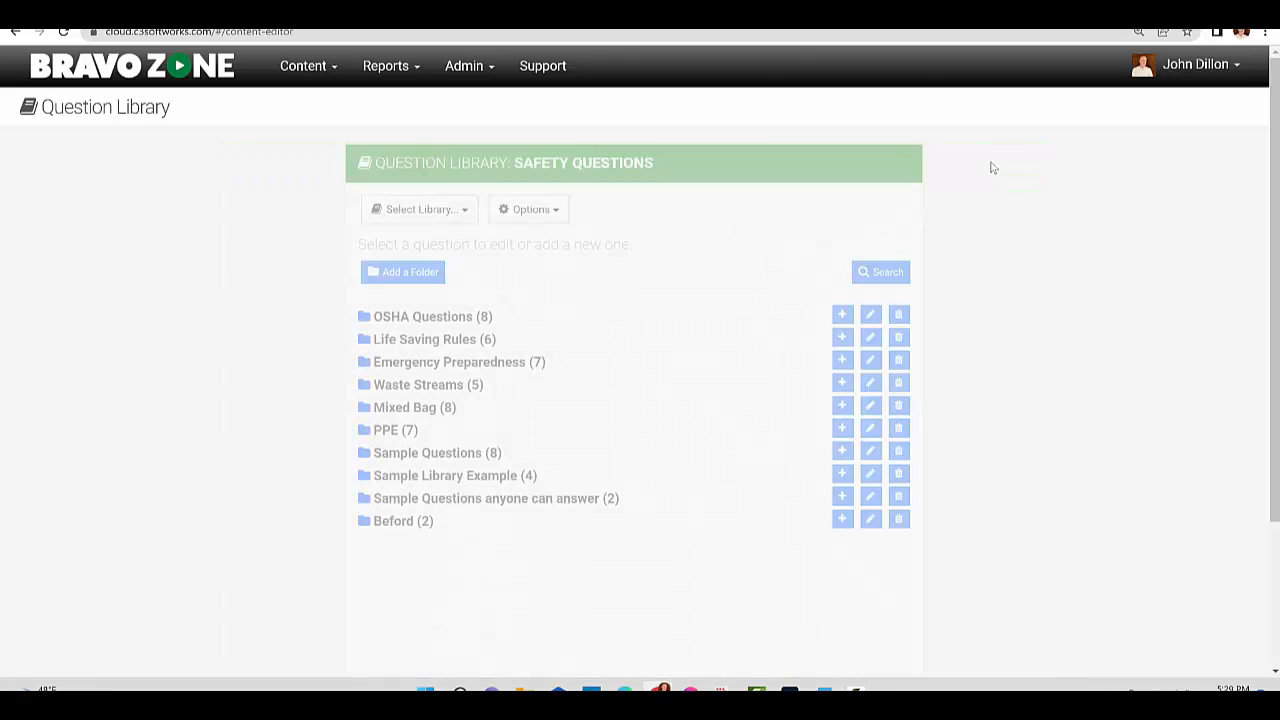
Step: Change the OSHA Questions folder's "This is my question" text to "This is my question pick True" and save the question
click(430, 316)
mouse_move(457, 346)
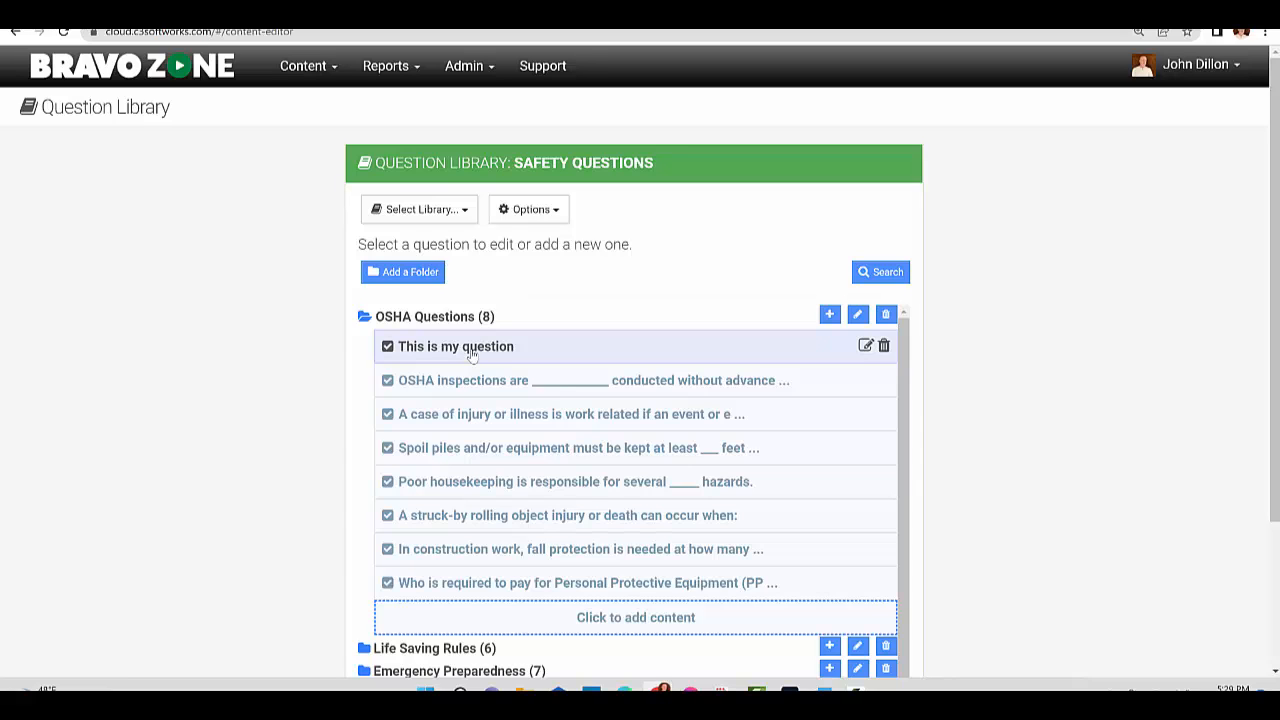
click(471, 355)
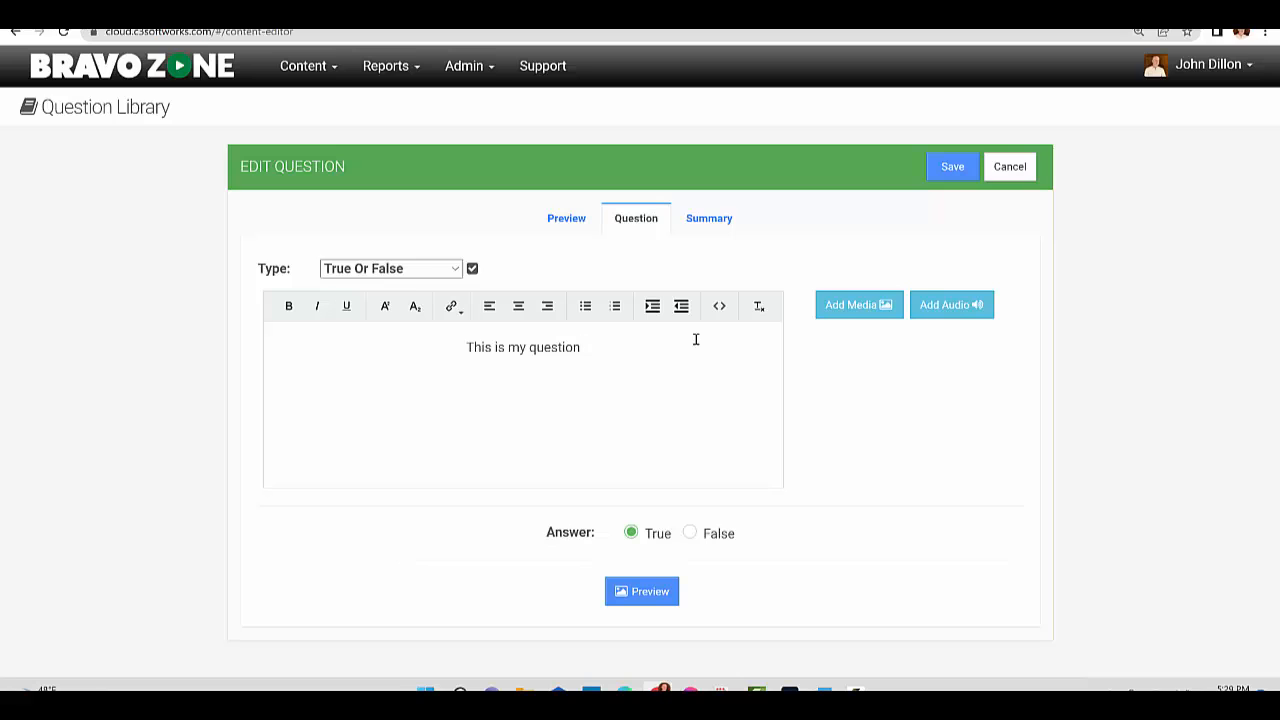
text(pic)
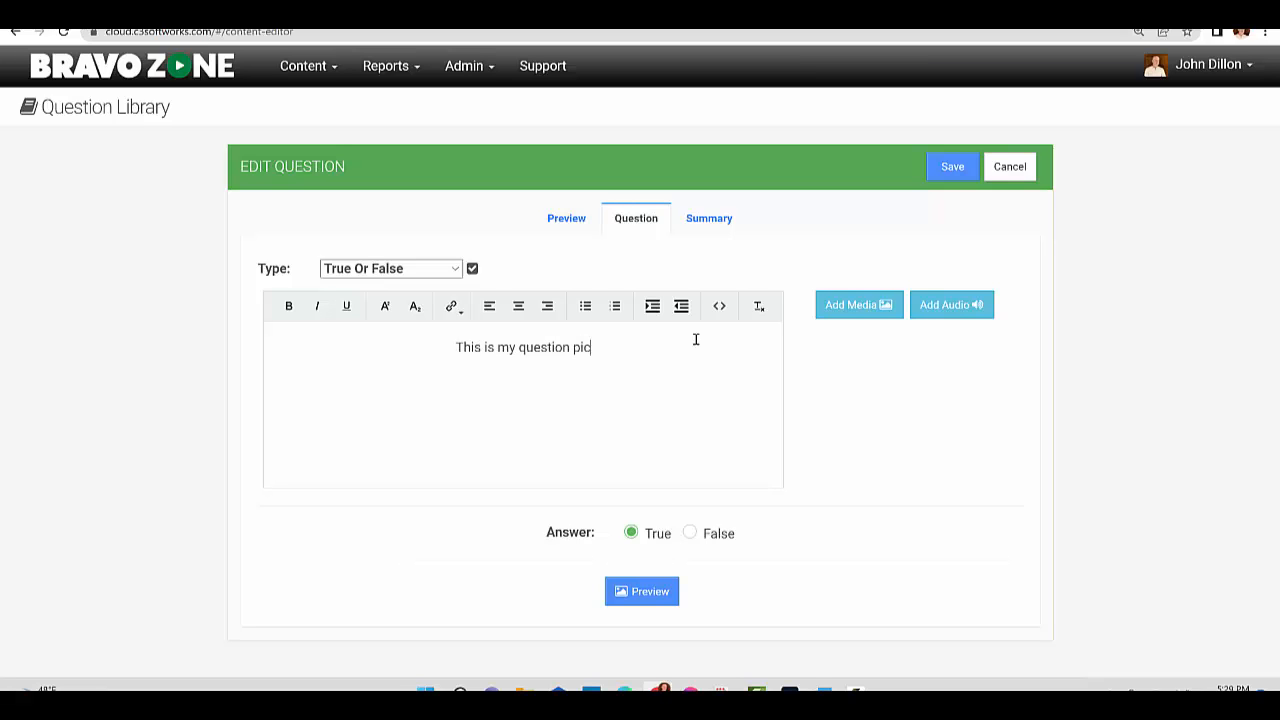
text(k True)
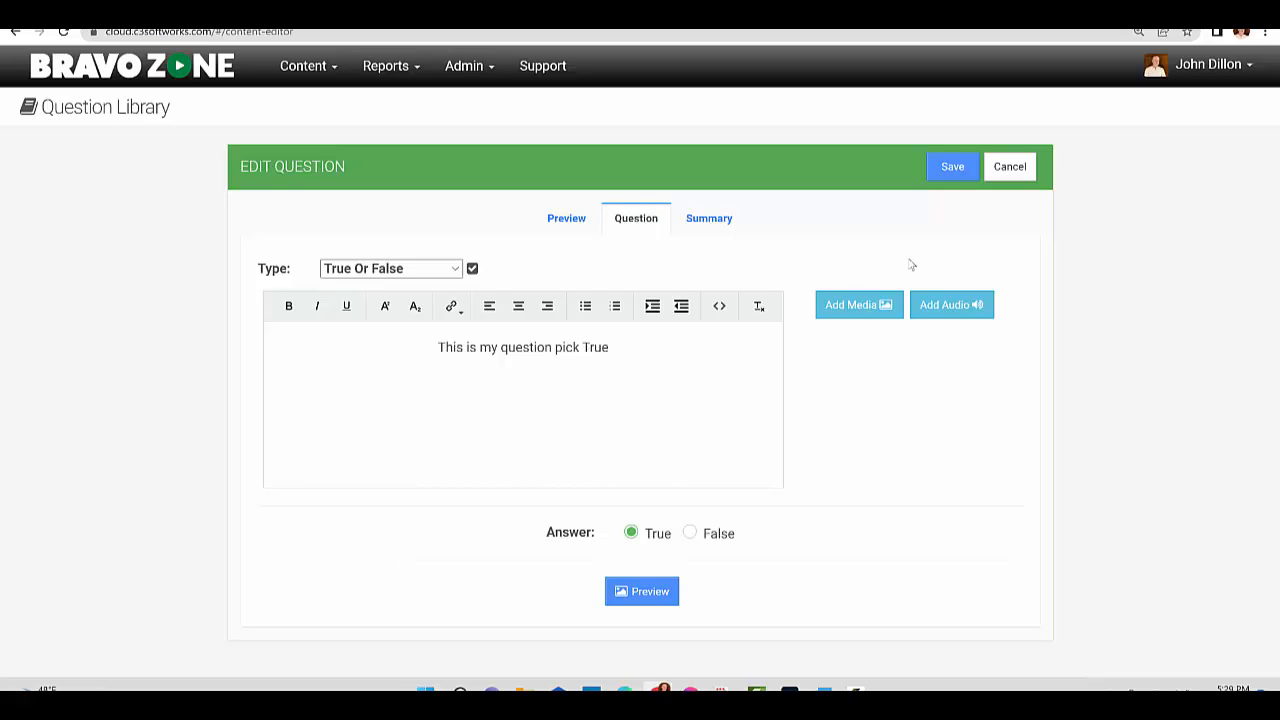
click(953, 166)
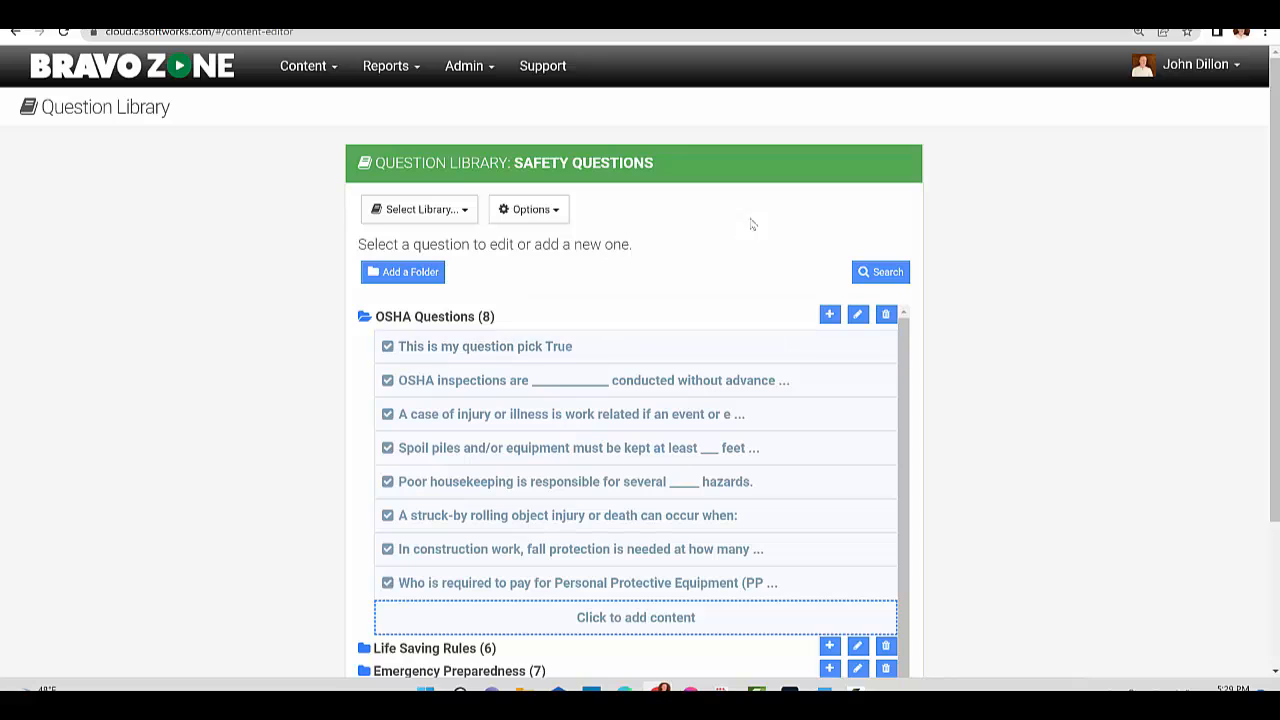
Step: Check the sharing and management options available for the Safety Questions library, closing them without choosing one
click(553, 215)
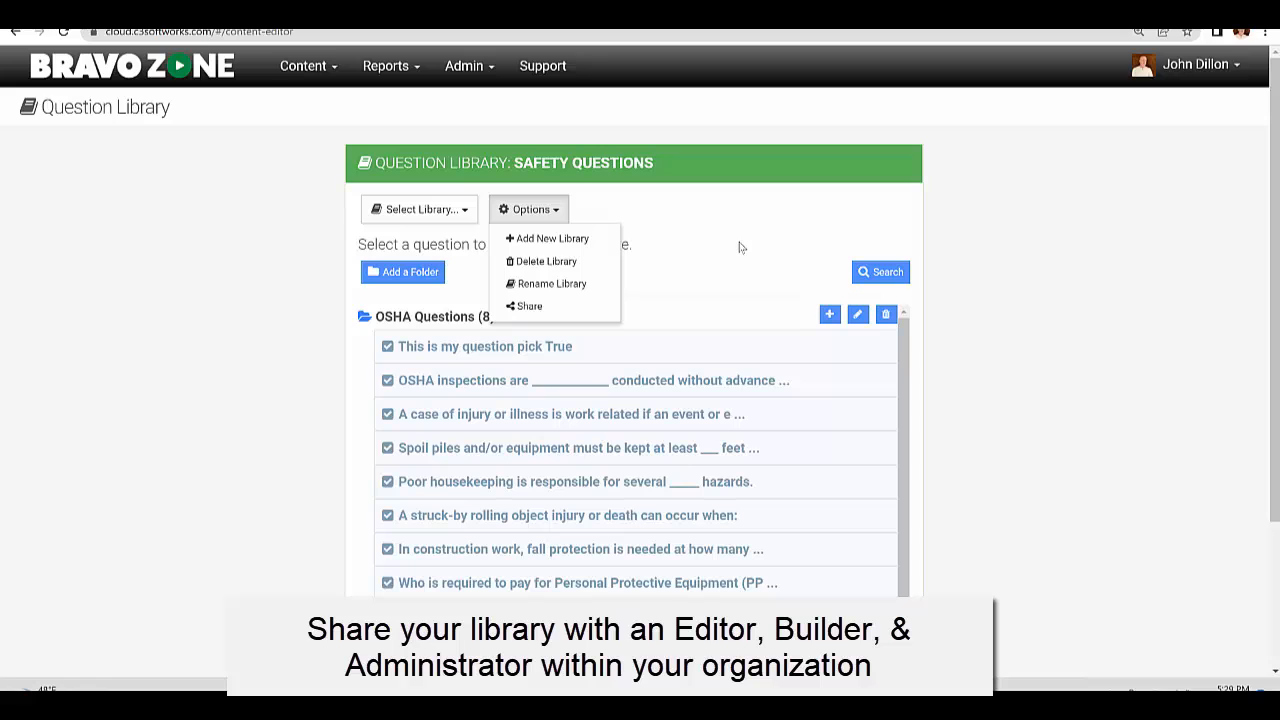
click(740, 247)
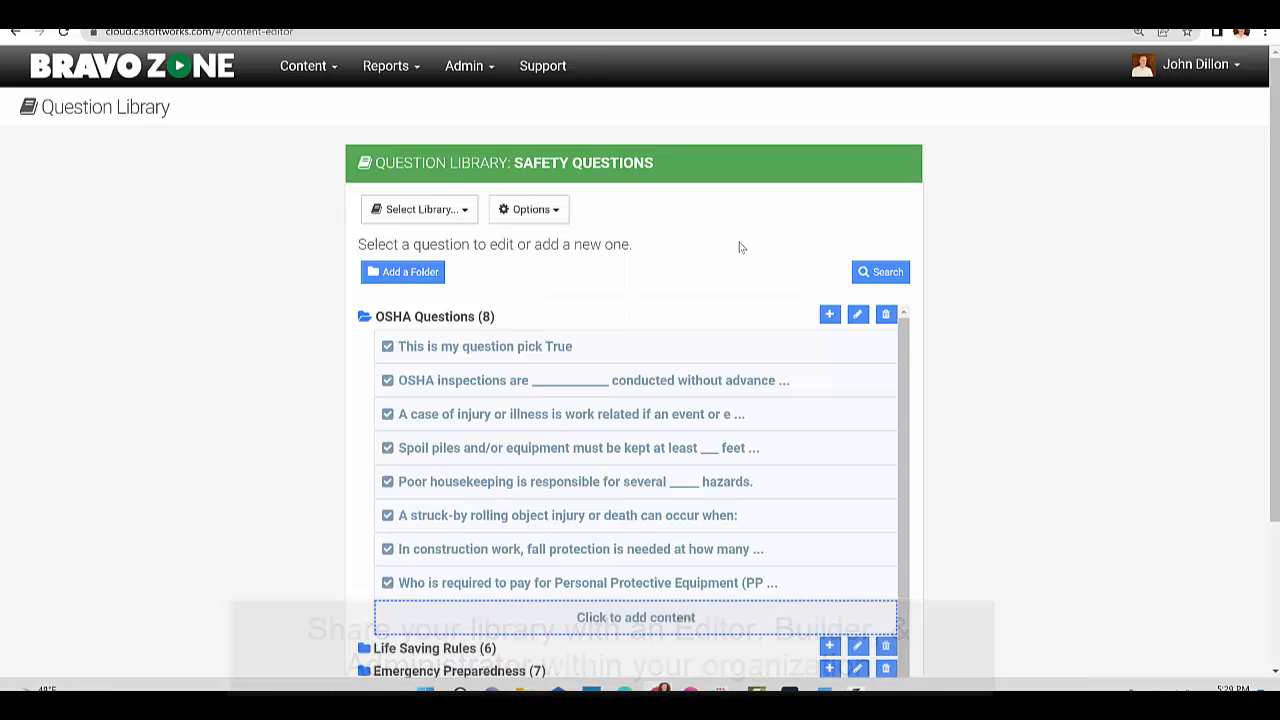